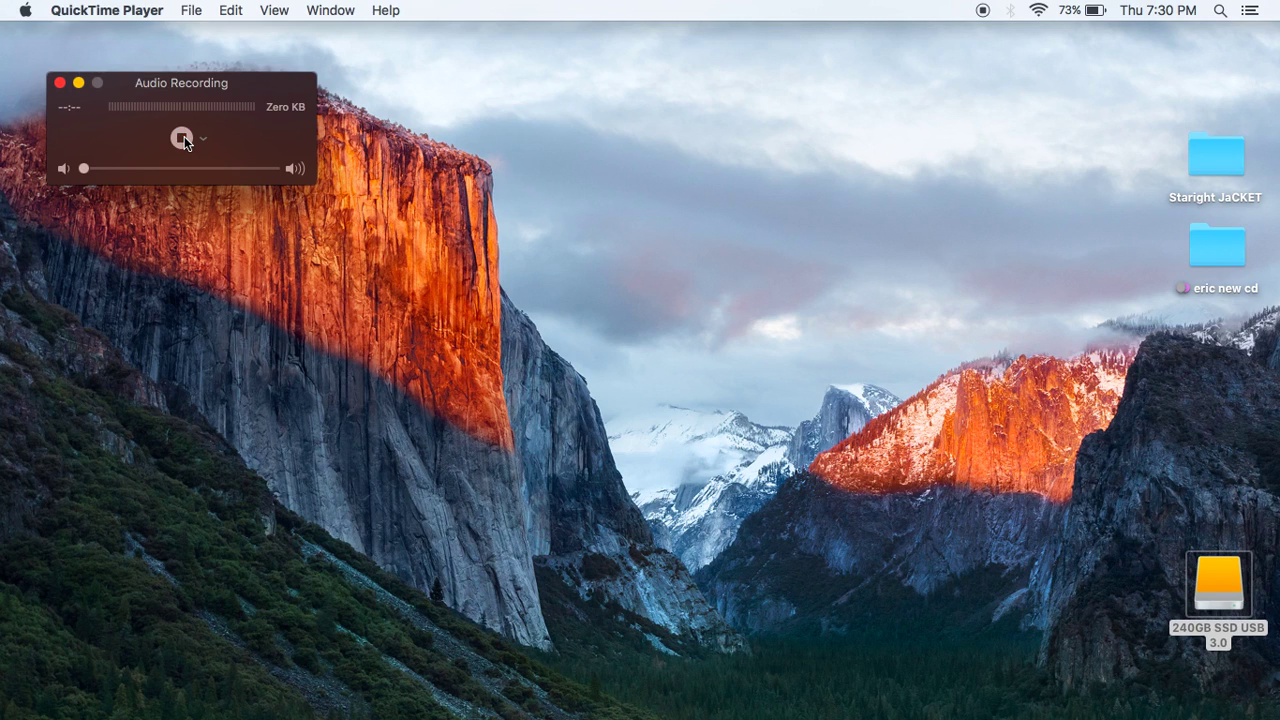
Start a new QuickTime Player audio recording for the narration.
left_click(181, 138)
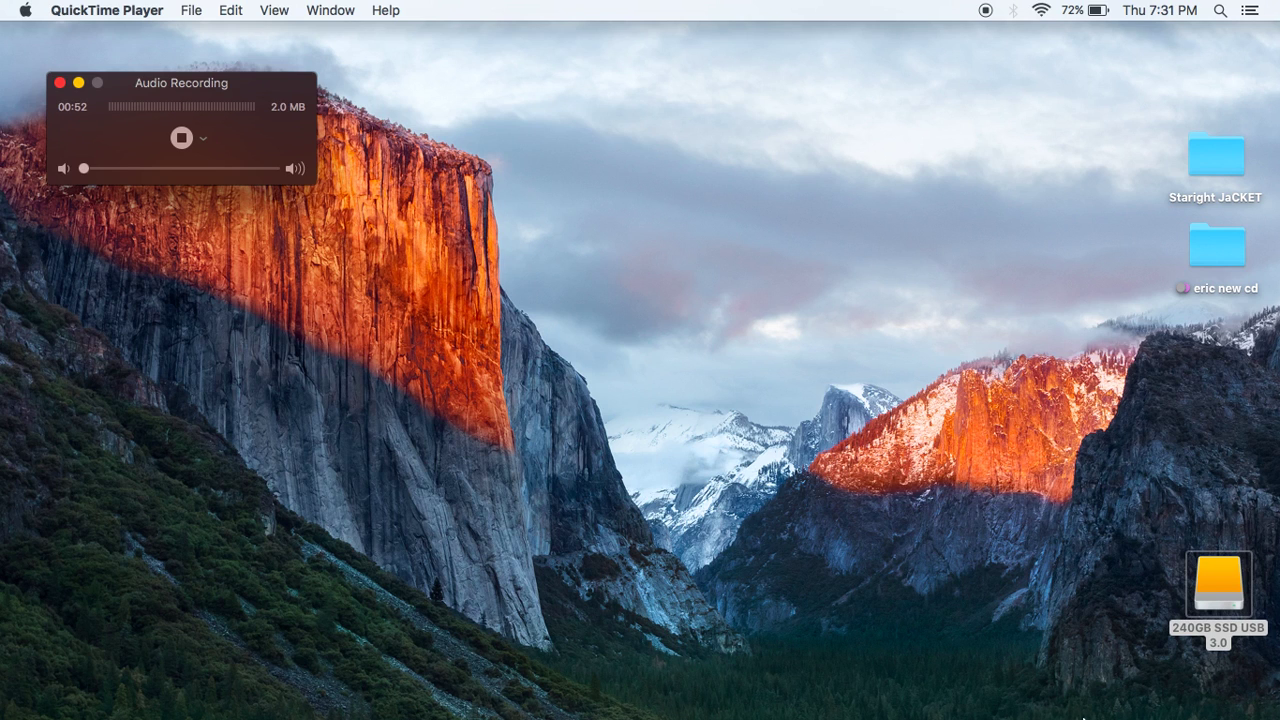
Switch to Logic Pro X and scroll left until Male Basic#04 starts near bar 50.
mouse_move(1085, 716)
left_click(1020, 690)
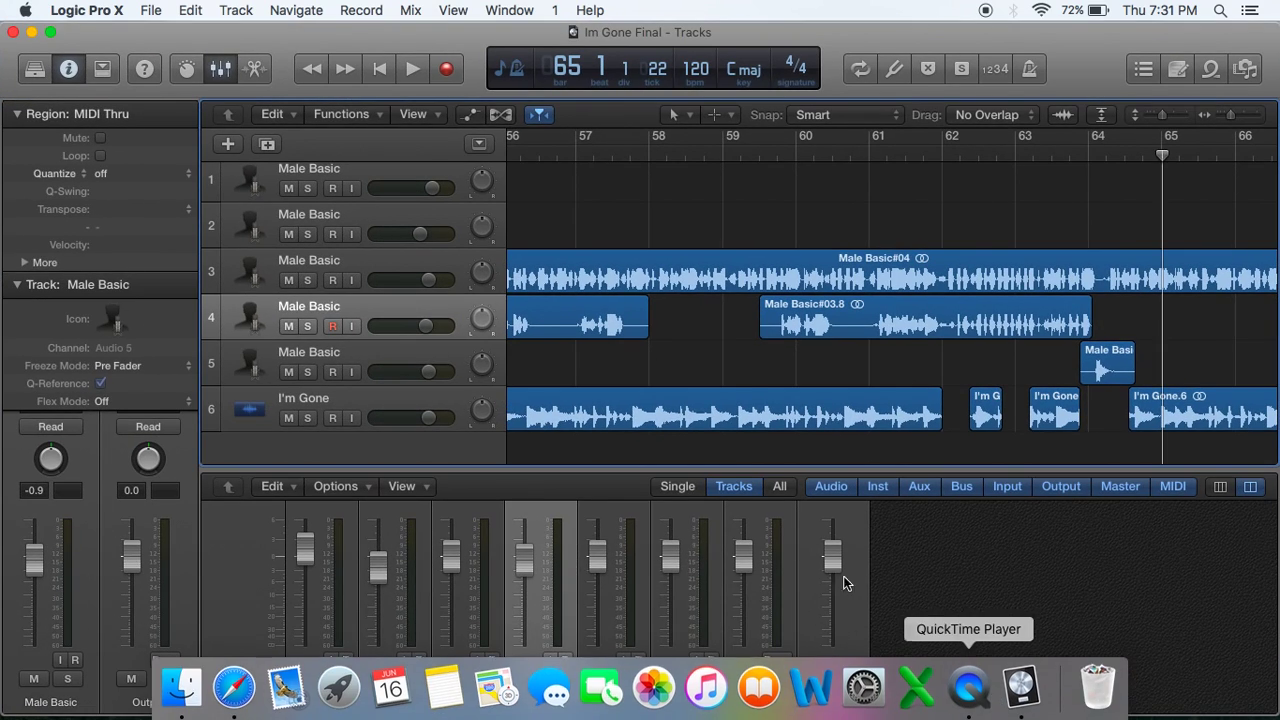
scroll(715, 239, "left", 10)
scroll(715, 239, "left", 3)
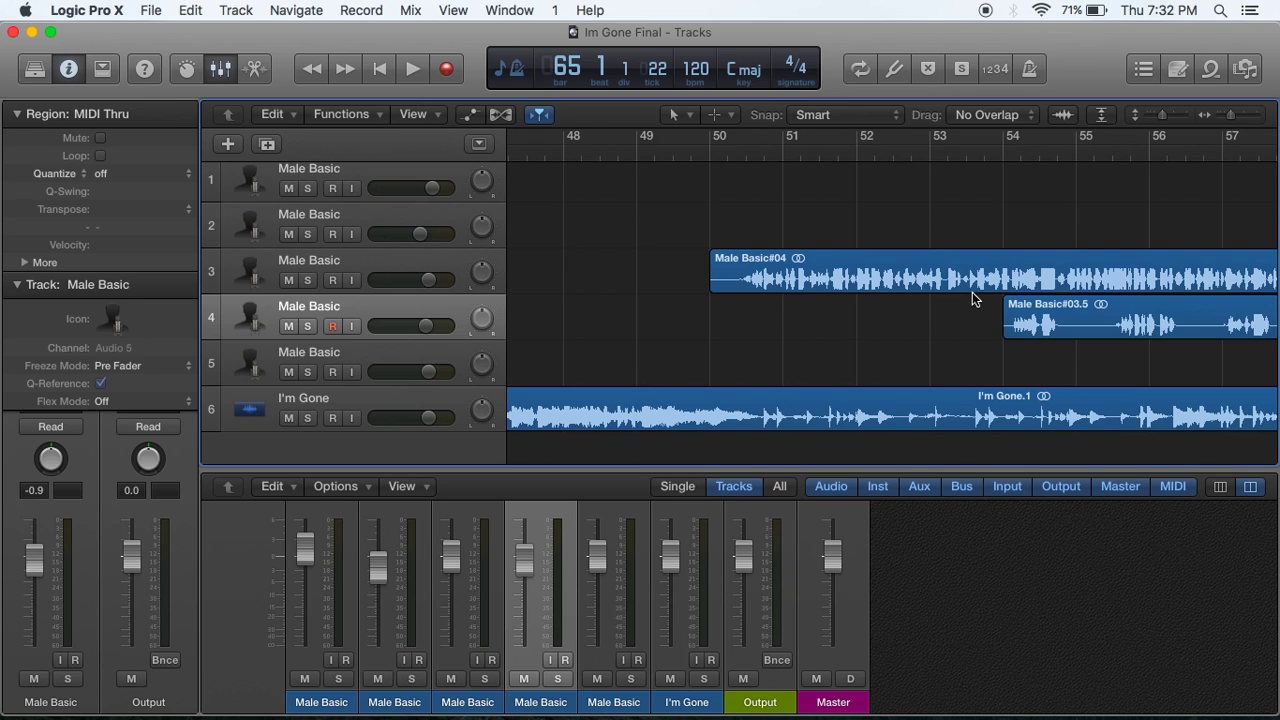
Open Male Basic#04 in the audio file editor and confirm the Advanced Audio preference is enabled.
double_click(893, 277)
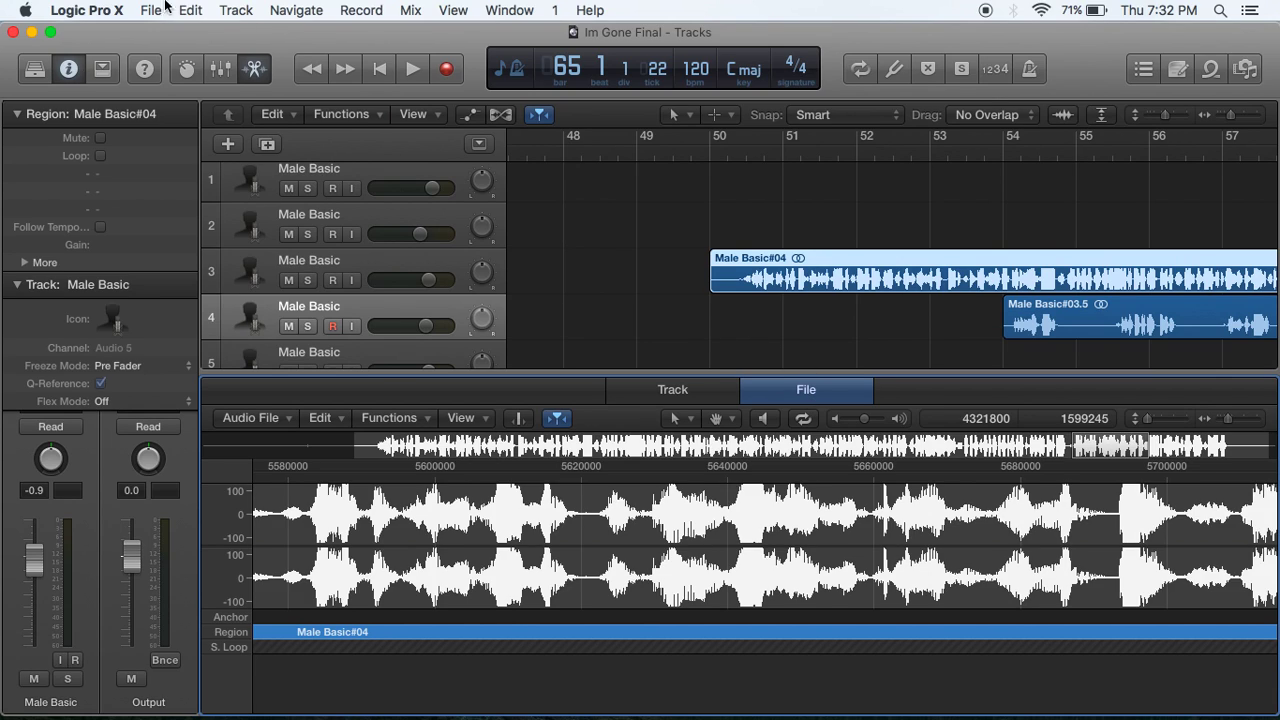
left_click(108, 12)
mouse_move(170, 61)
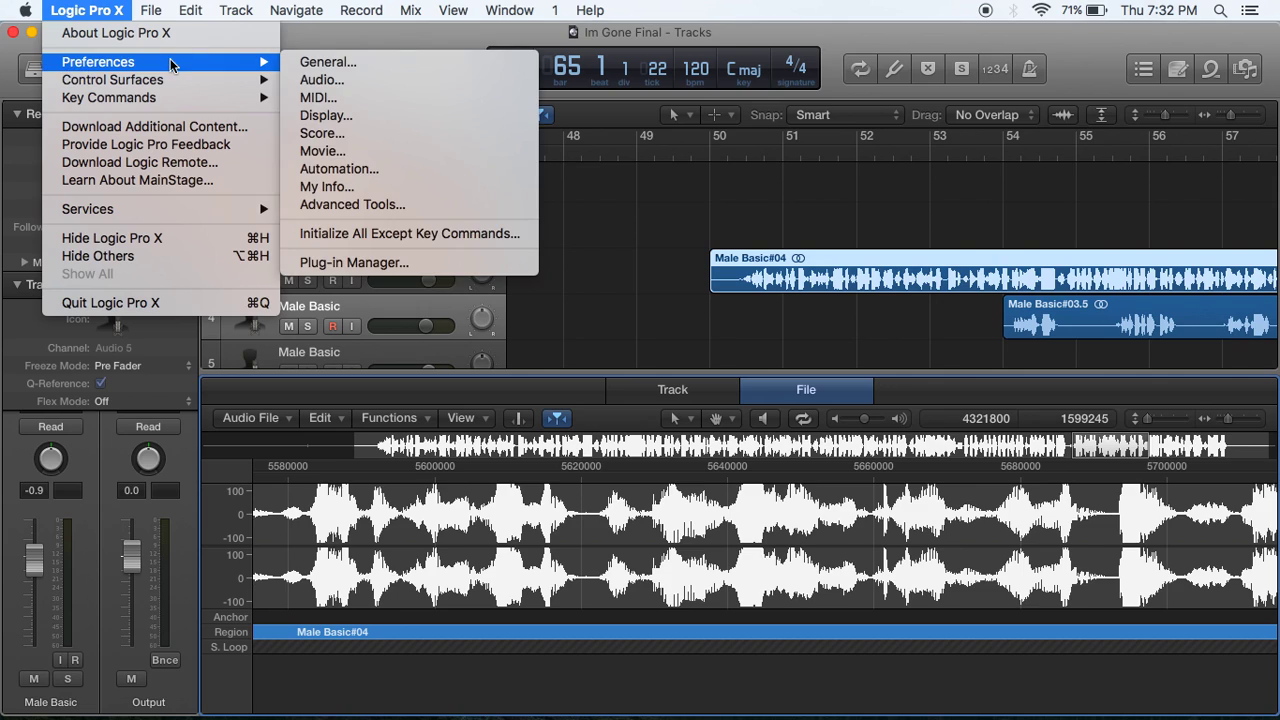
left_click(323, 64)
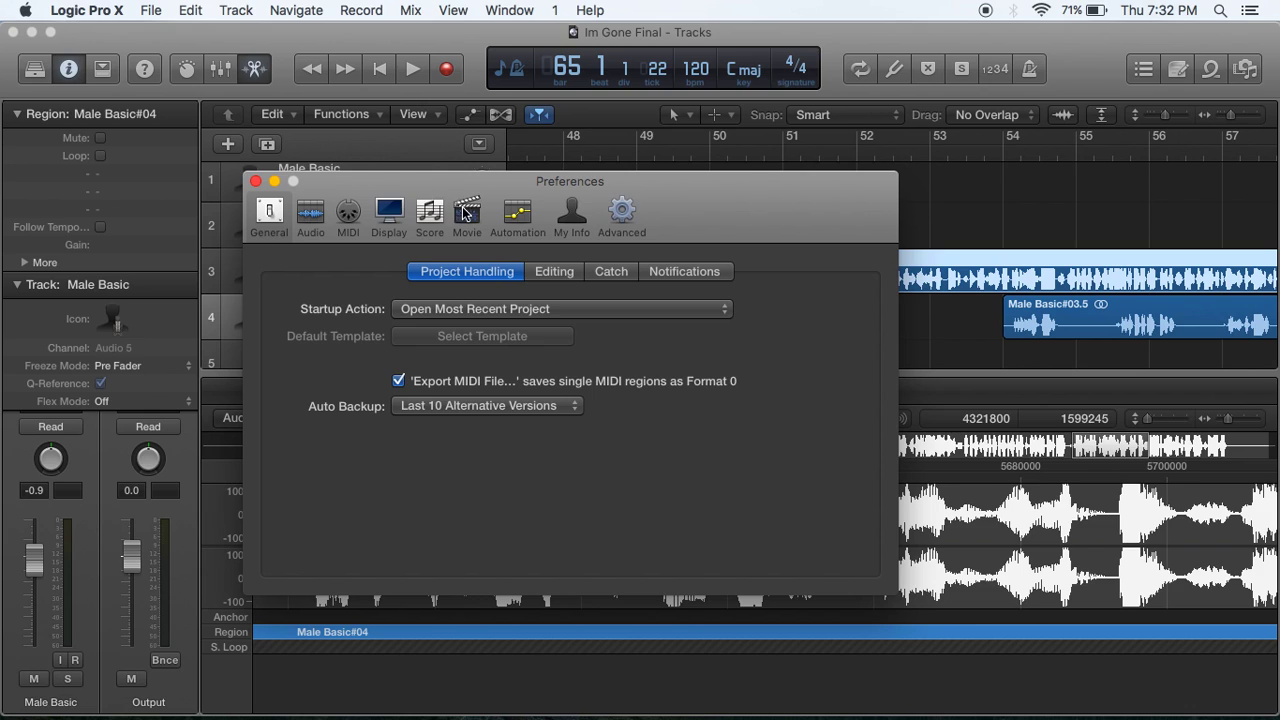
left_click(630, 213)
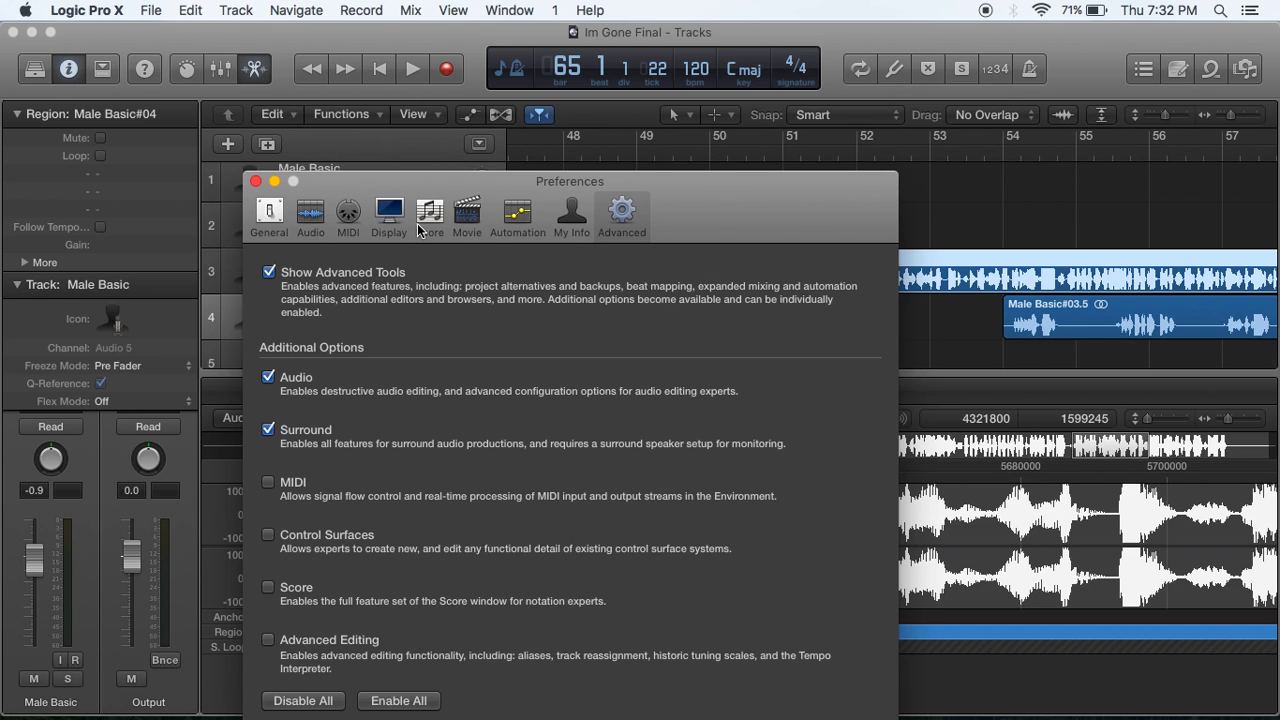
left_click(256, 181)
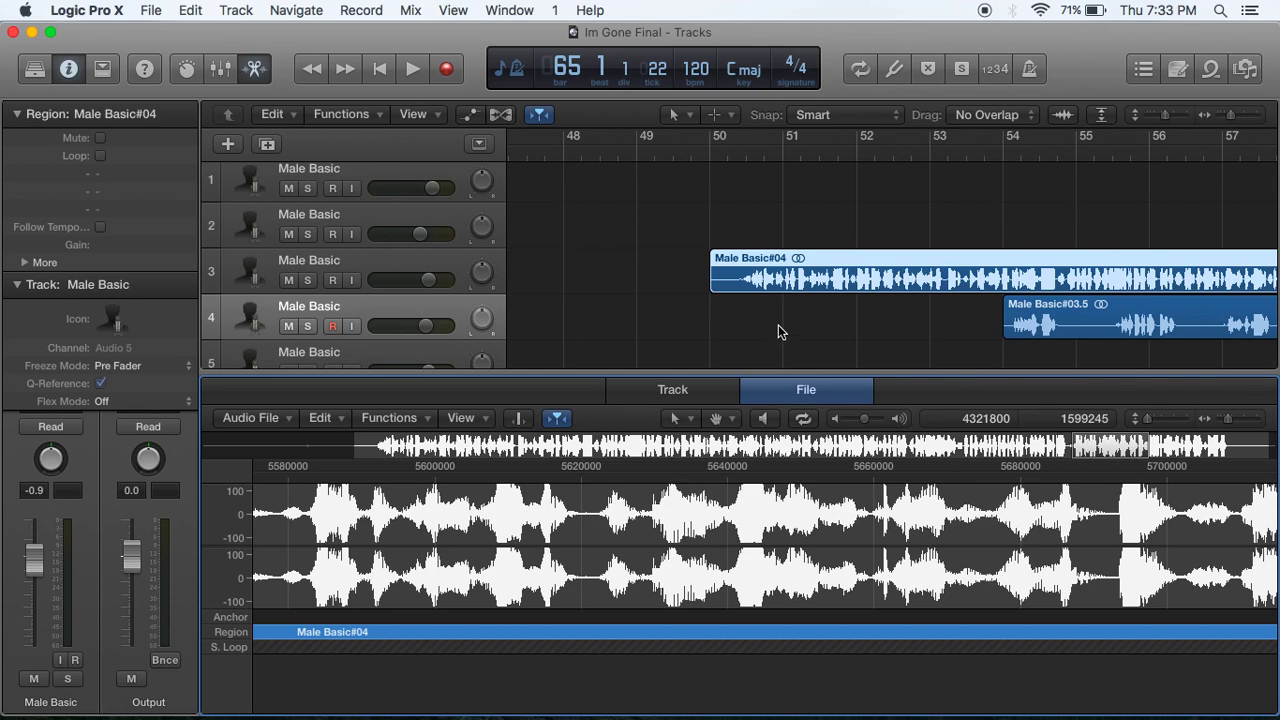
Clear the whole-file selection and scroll through the Male Basic#04 waveform.
left_click(554, 568)
scroll(650, 510, "left", 10)
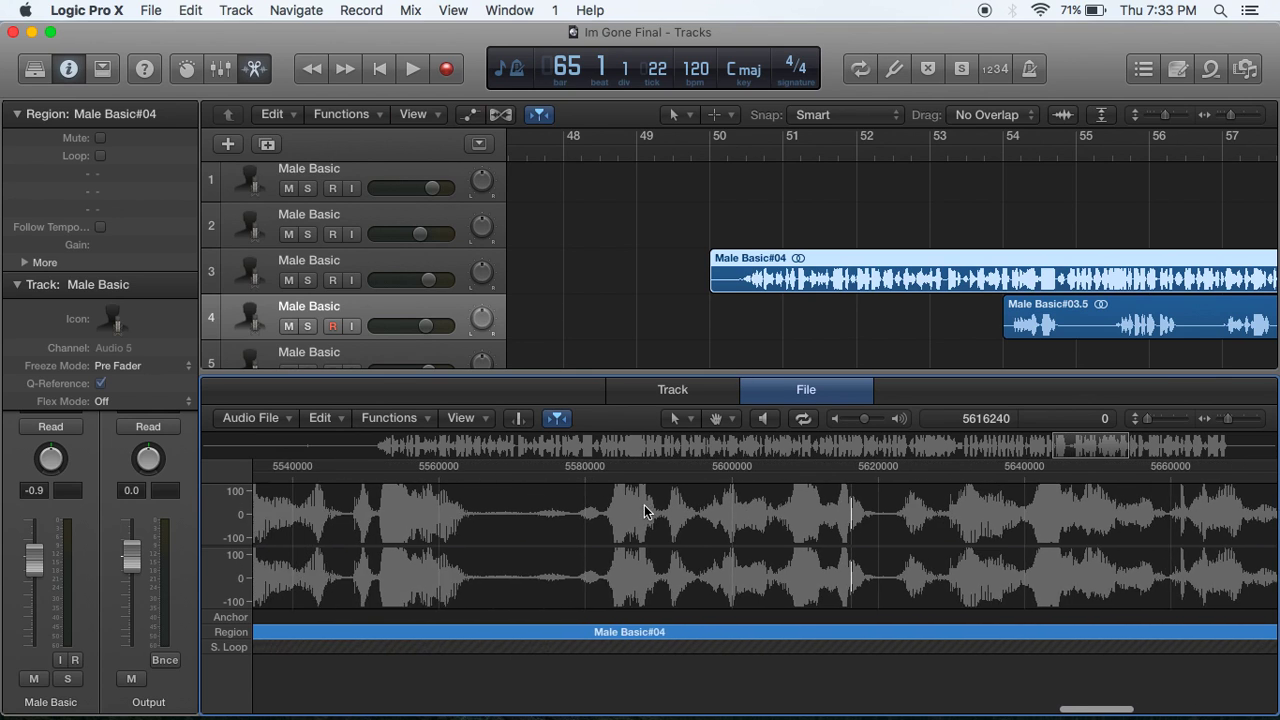
scroll(650, 493, "right", 10)
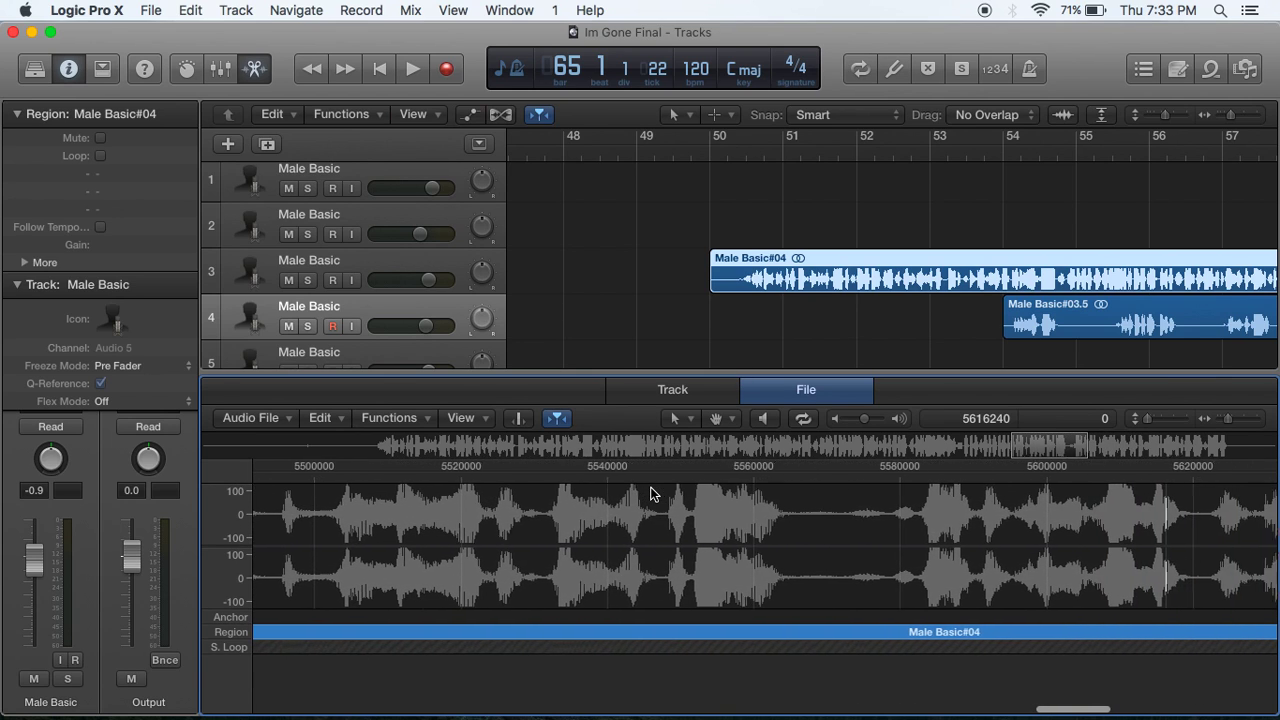
scroll(650, 493, "right", 4)
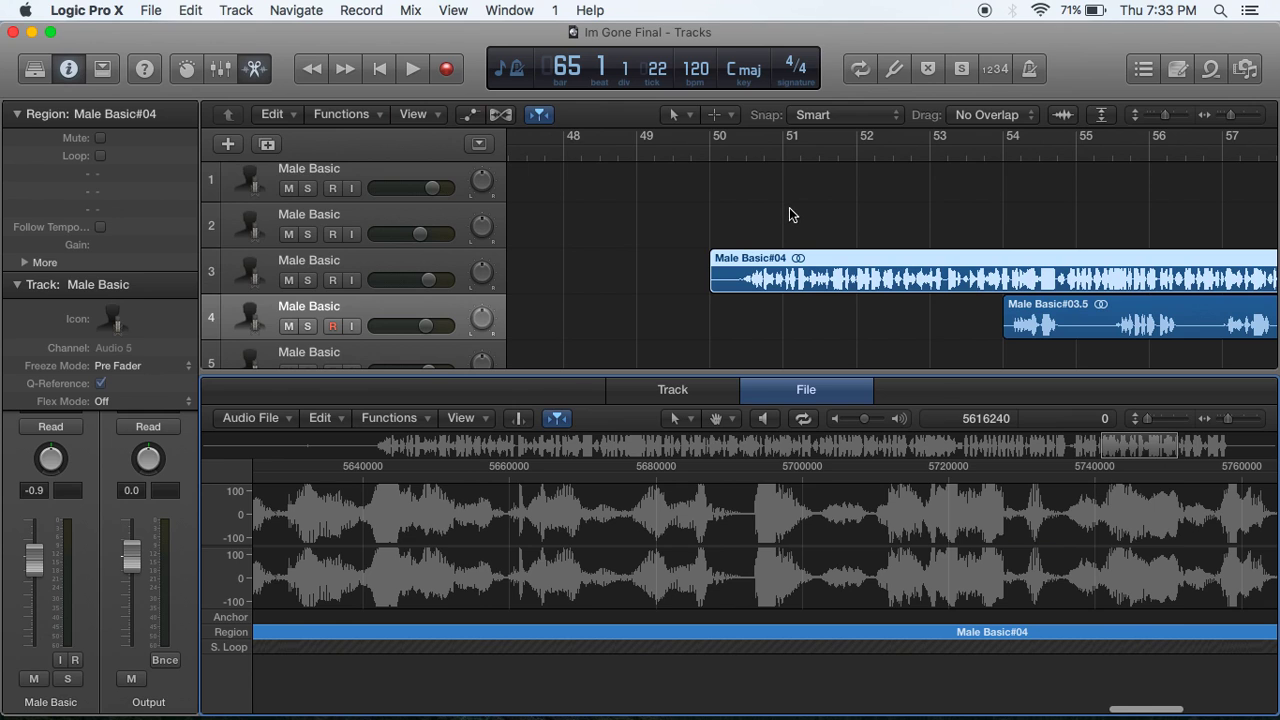
scroll(993, 212, "right", 12)
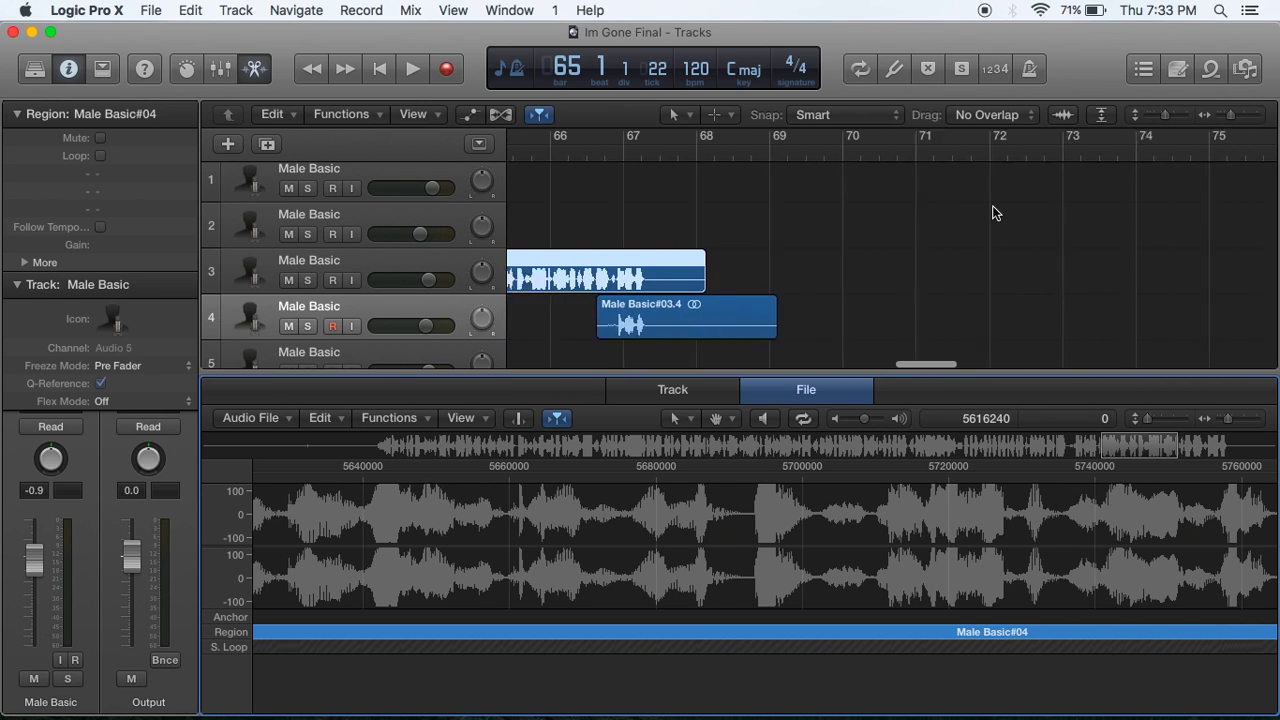
scroll(993, 212, "down", 3)
scroll(993, 212, "right", 8)
scroll(993, 212, "up", 3)
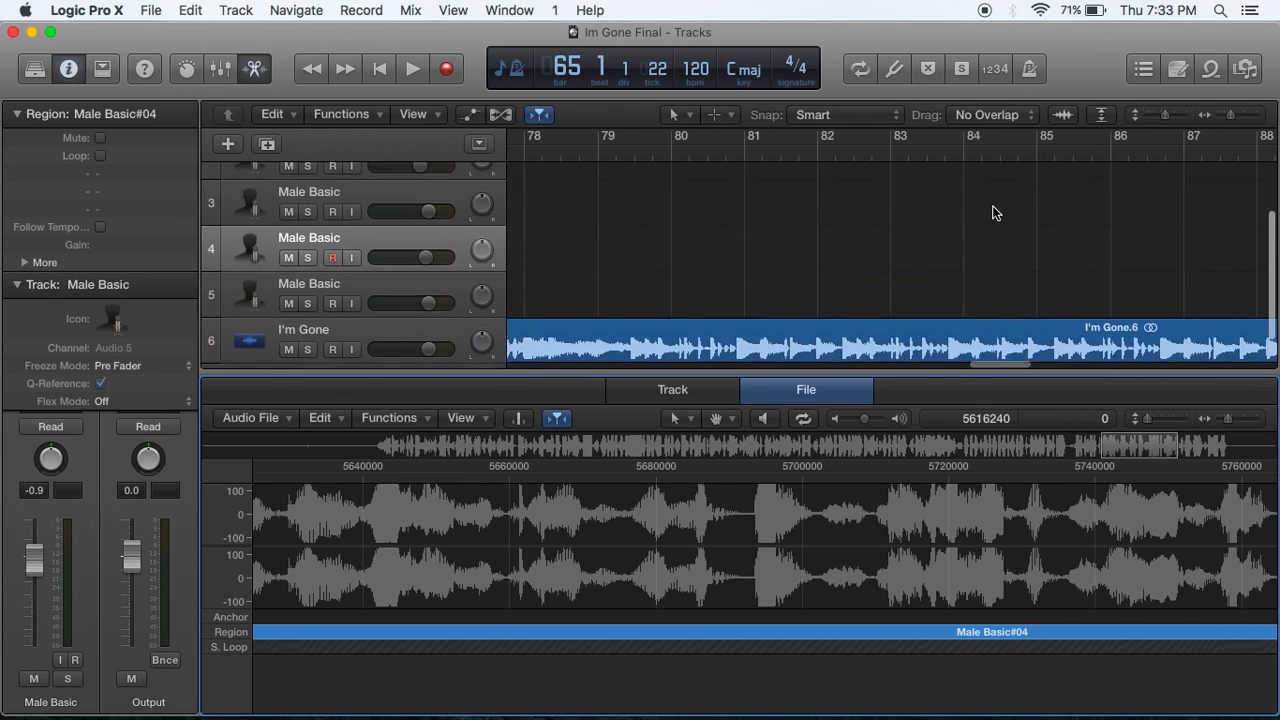
scroll(993, 212, "left", 20)
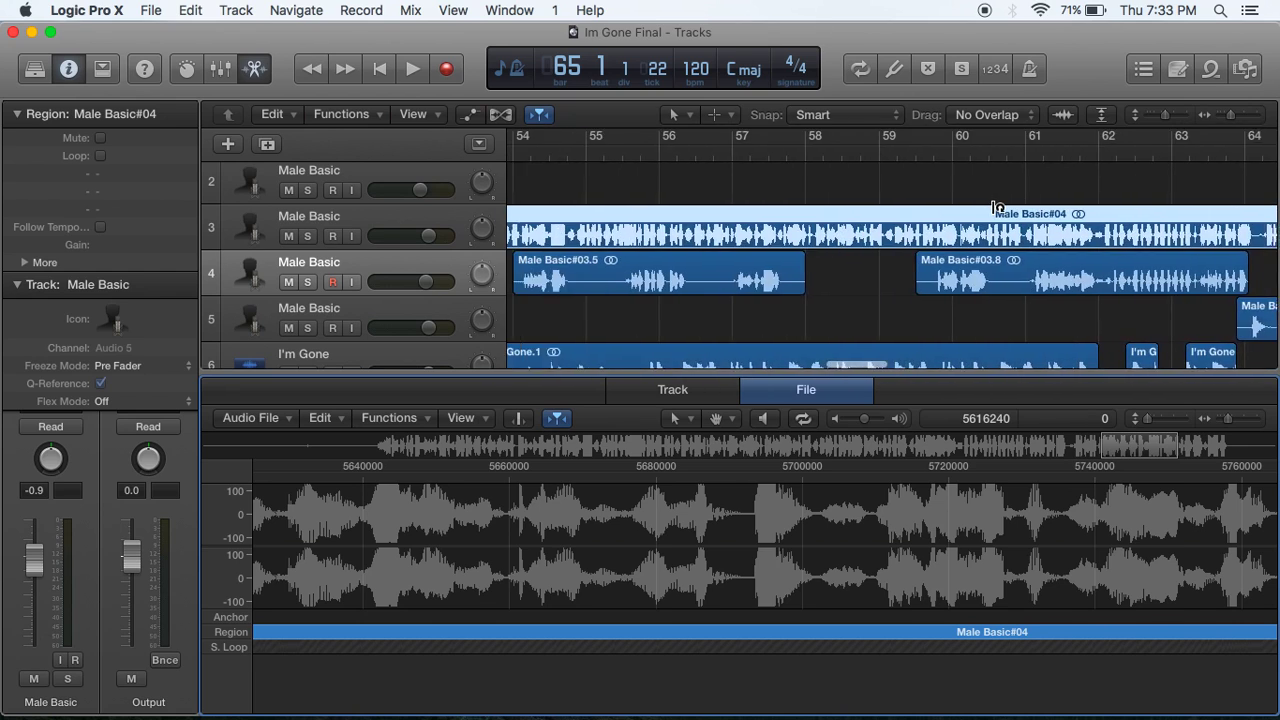
scroll(980, 213, "right", 5)
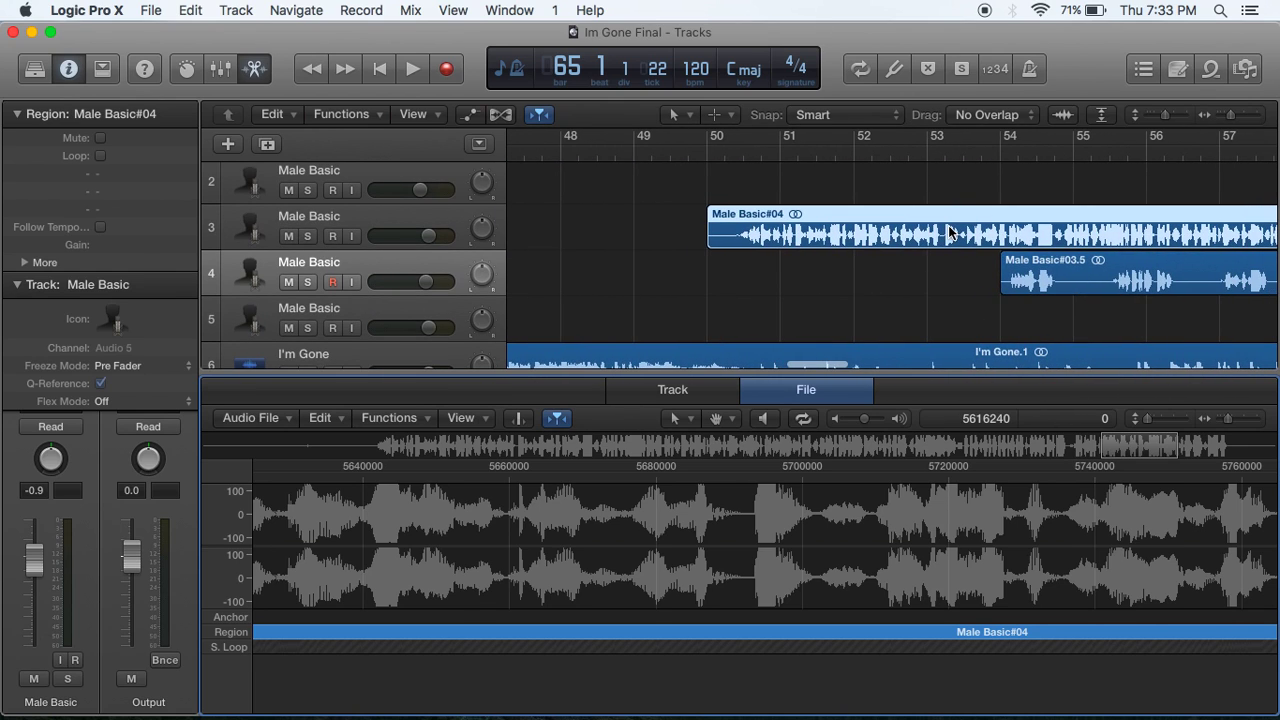
Play the vocal from bar 53, then select the breath near sample 4740000 and prelisten it.
left_click(929, 162)
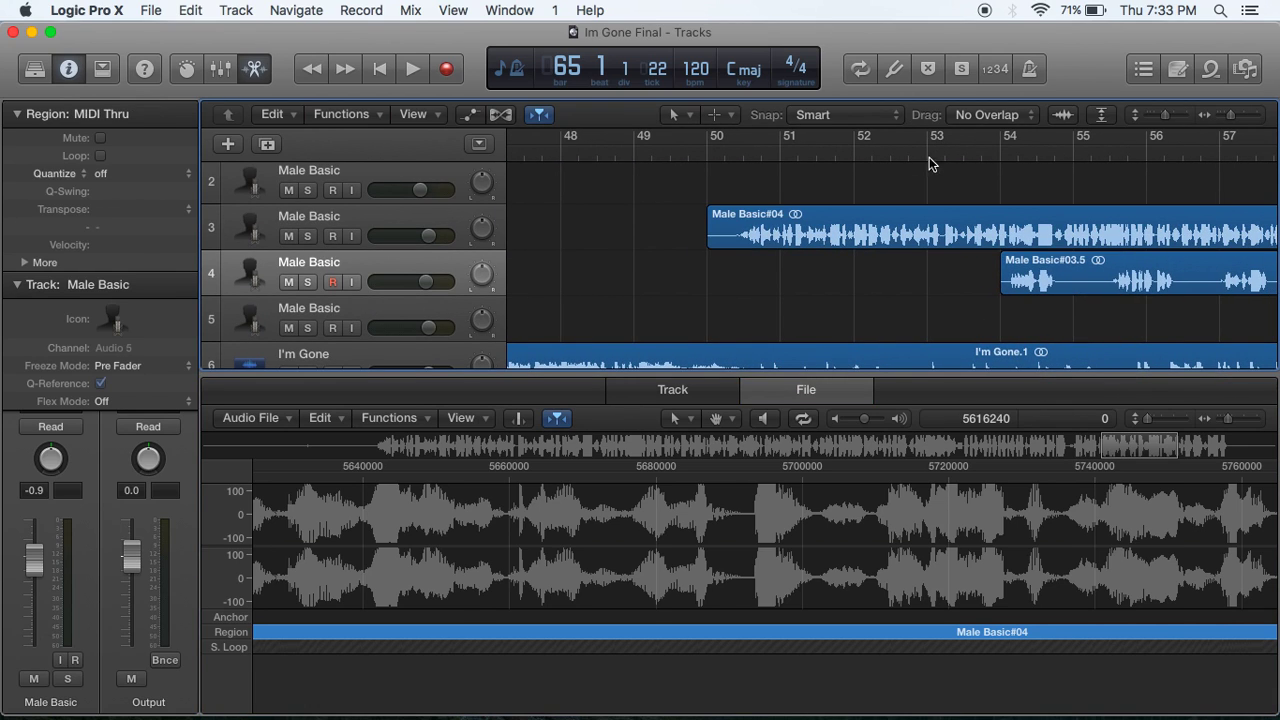
left_click(928, 157)
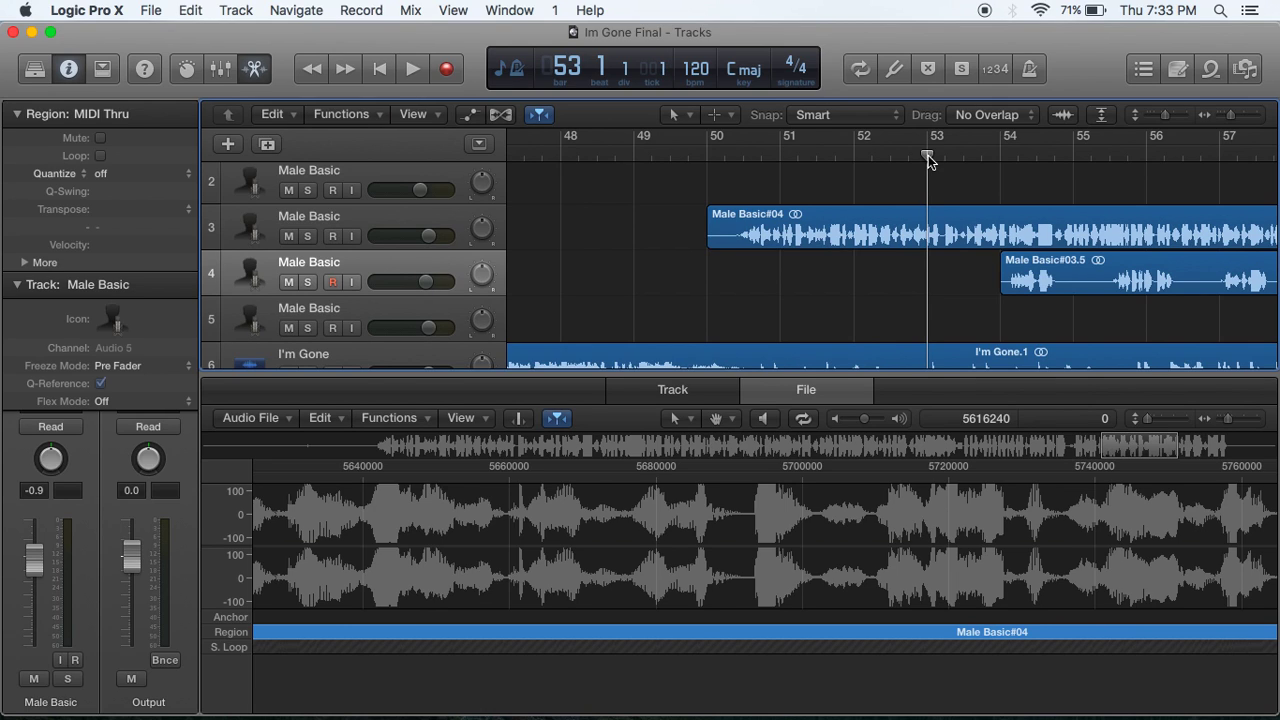
left_click(900, 233)
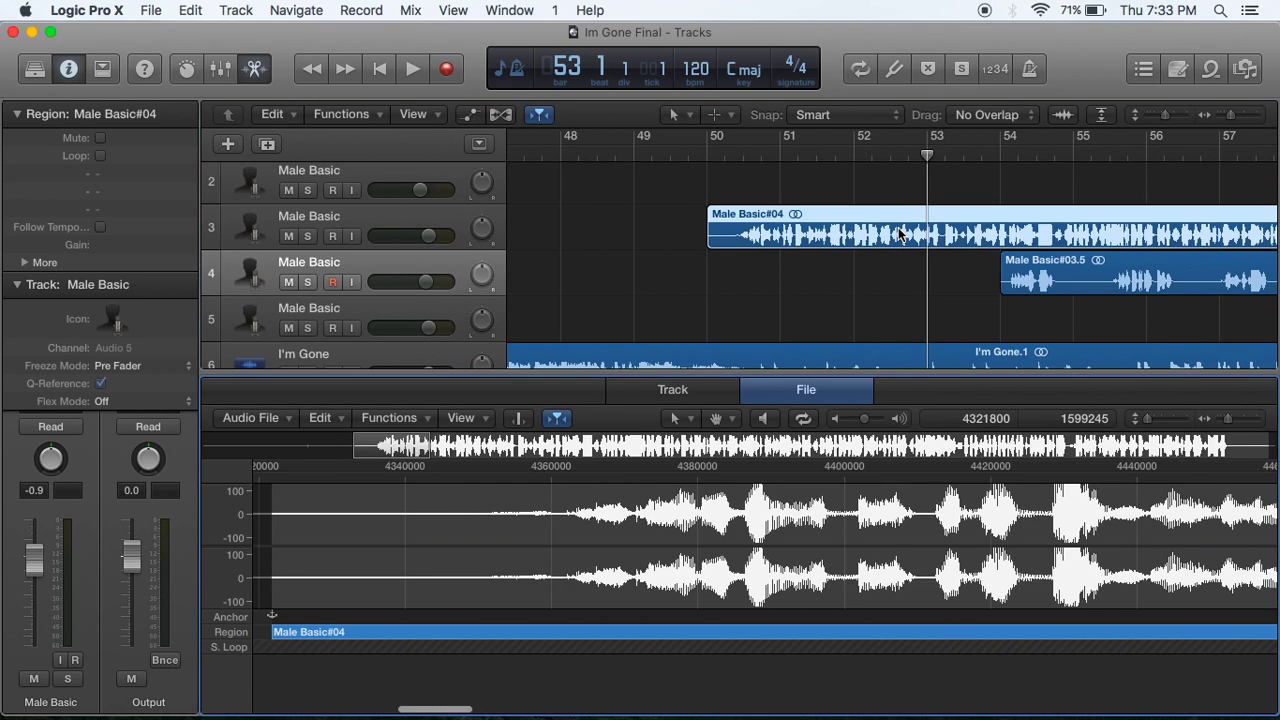
left_click(572, 514)
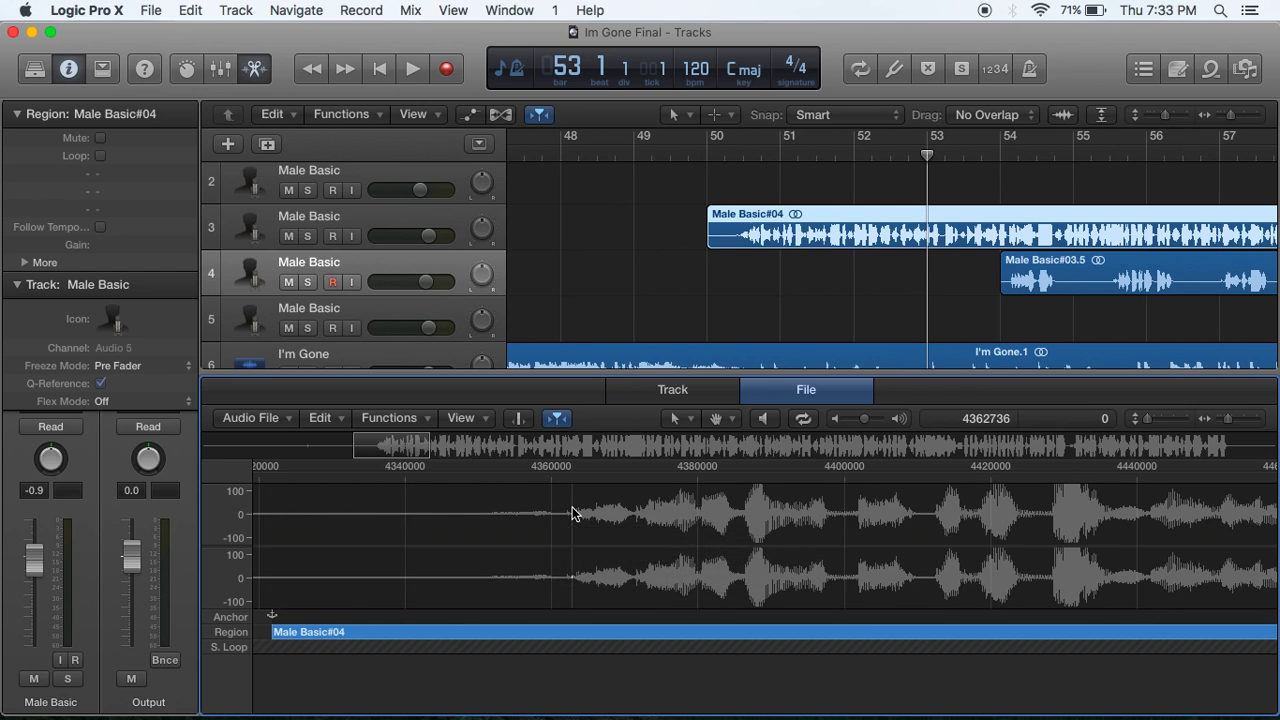
key("space")
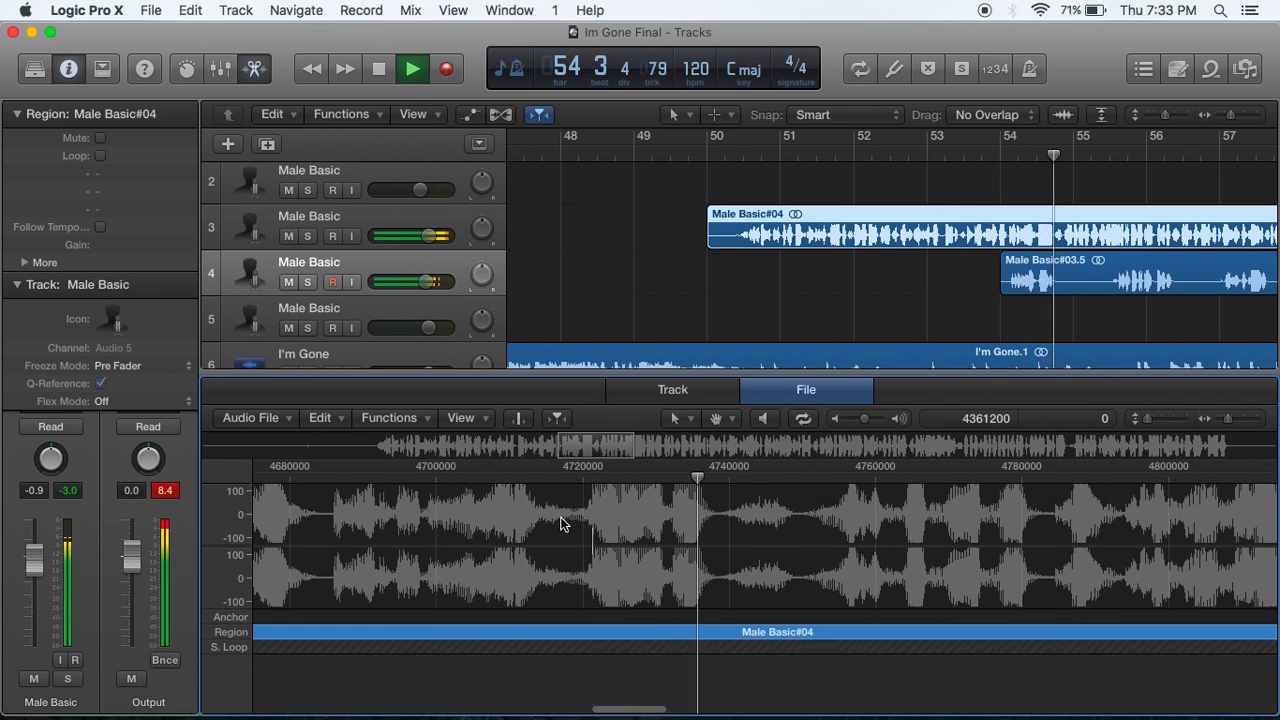
key("space")
left_click_drag(723, 534, 803, 534)
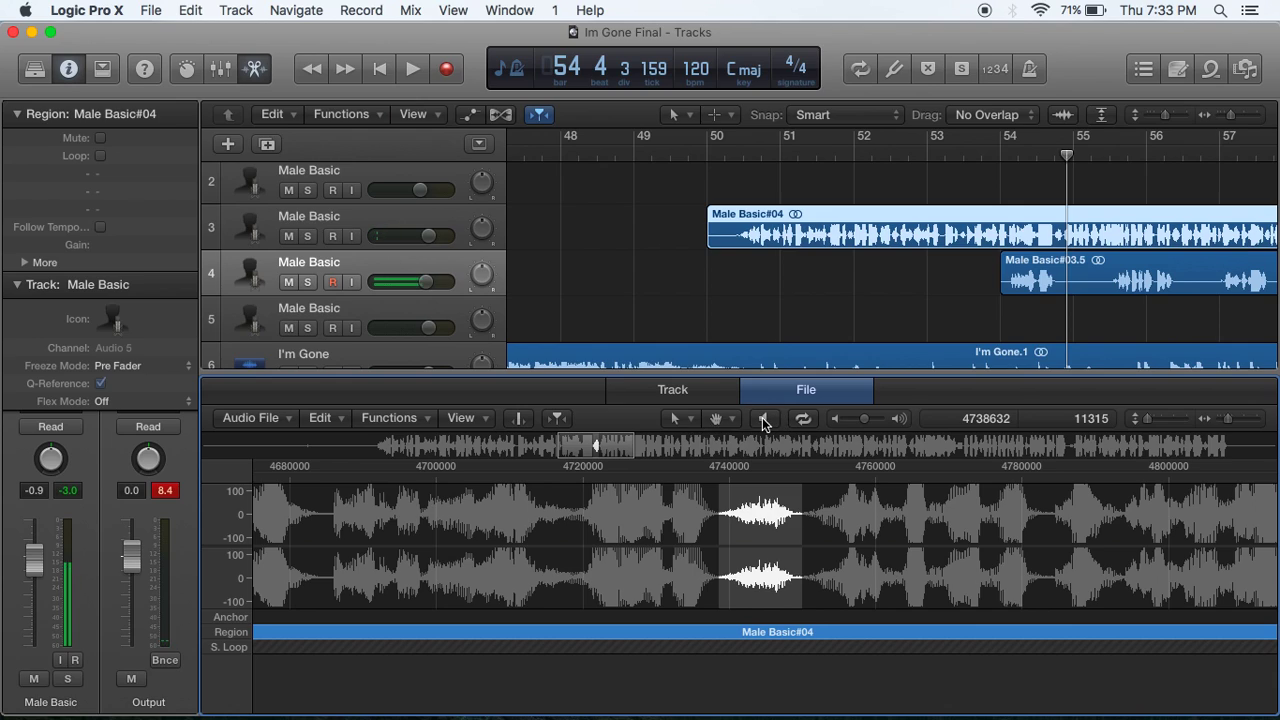
left_click(767, 422)
Apply a -35% (-3.7 dB) relative Change Gain to the selected breath.
left_click(426, 421)
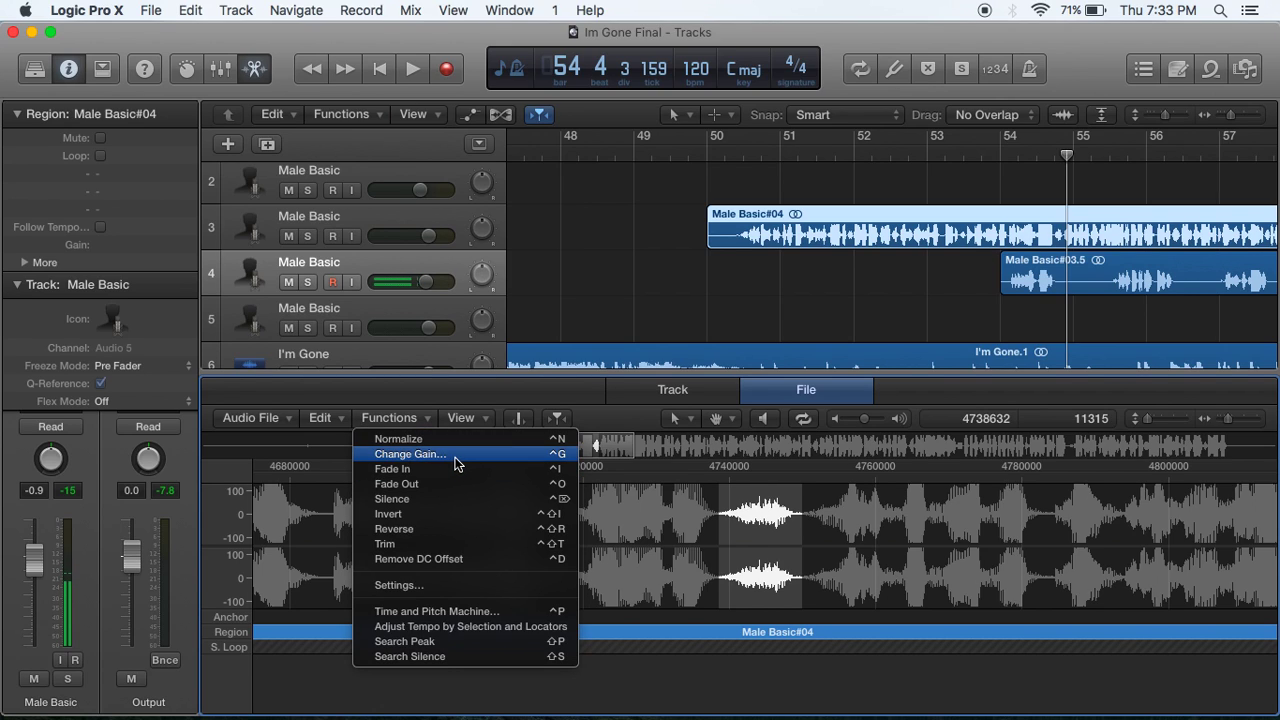
left_click(455, 454)
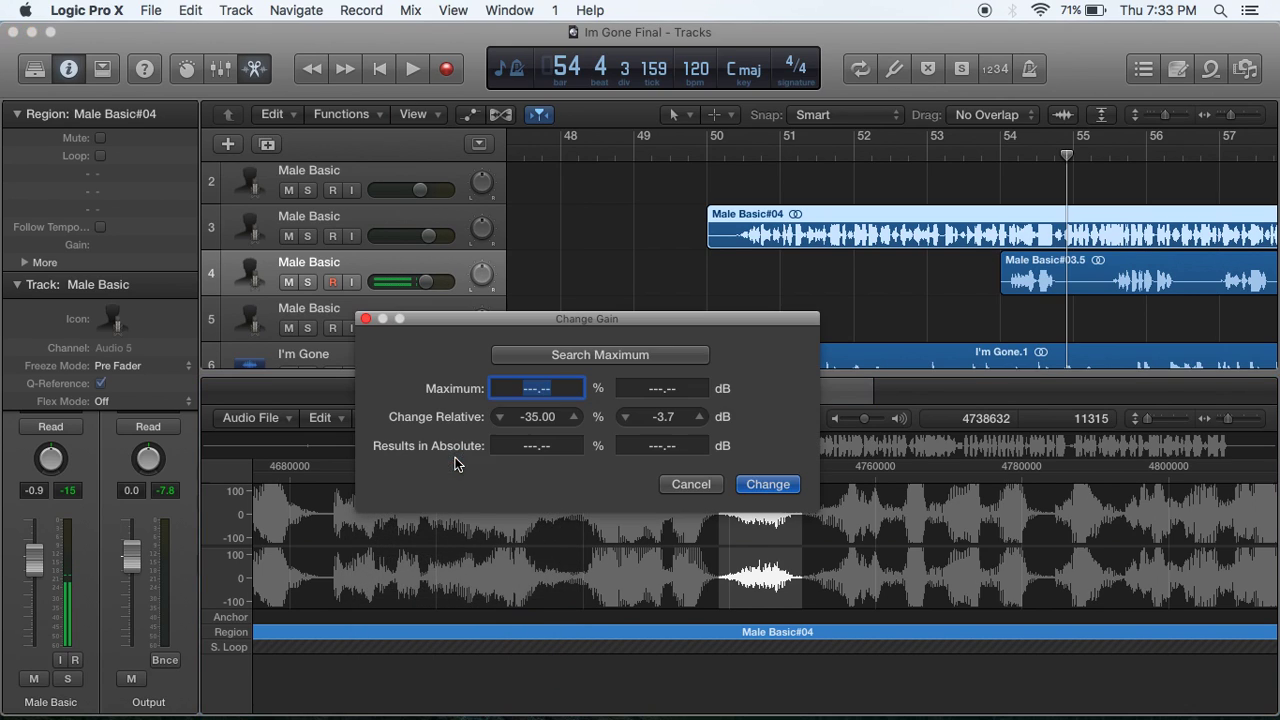
left_click(499, 417)
left_click(574, 417)
left_click(768, 484)
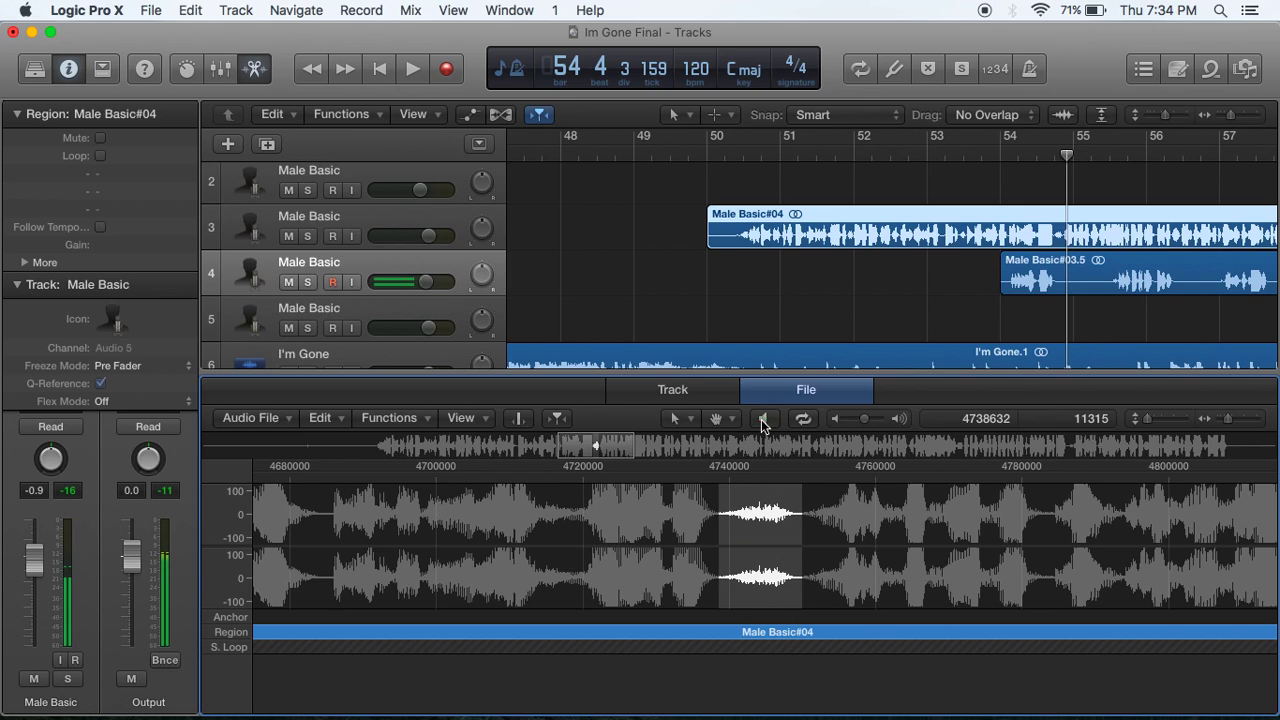
Apply two more -35% gain passes to the breath, prelistening it between them.
left_click(426, 424)
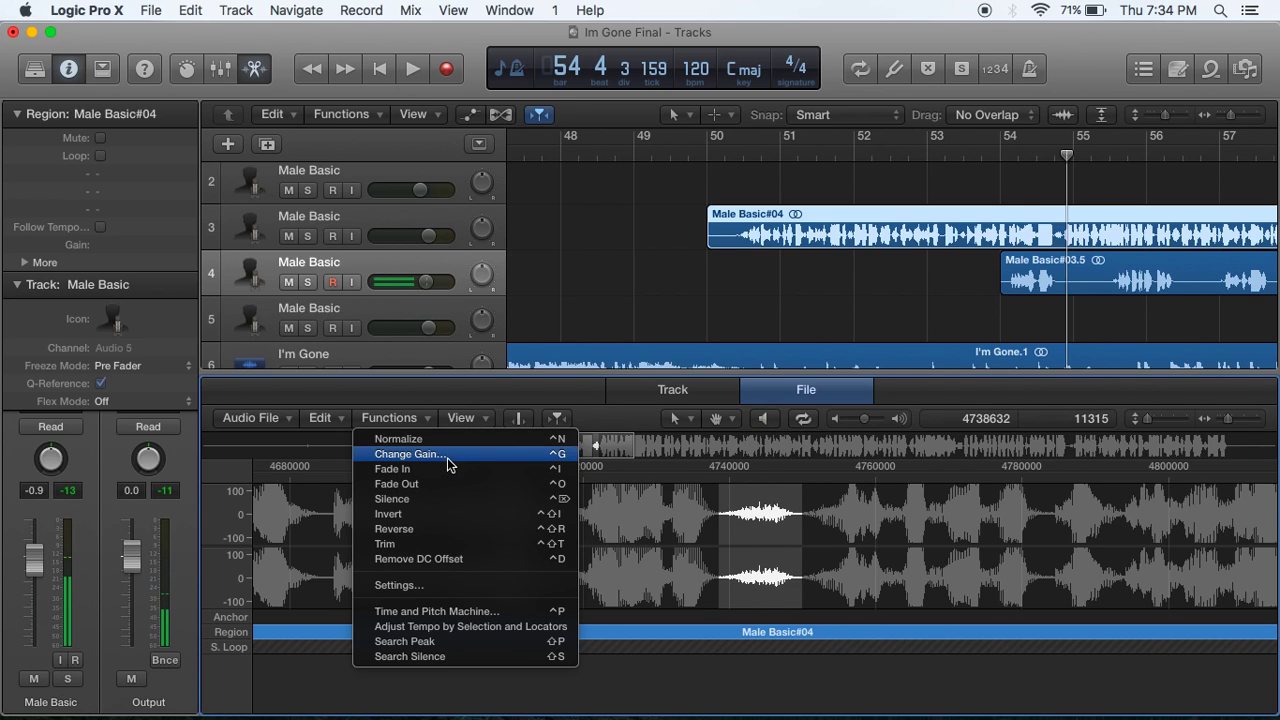
left_click(447, 455)
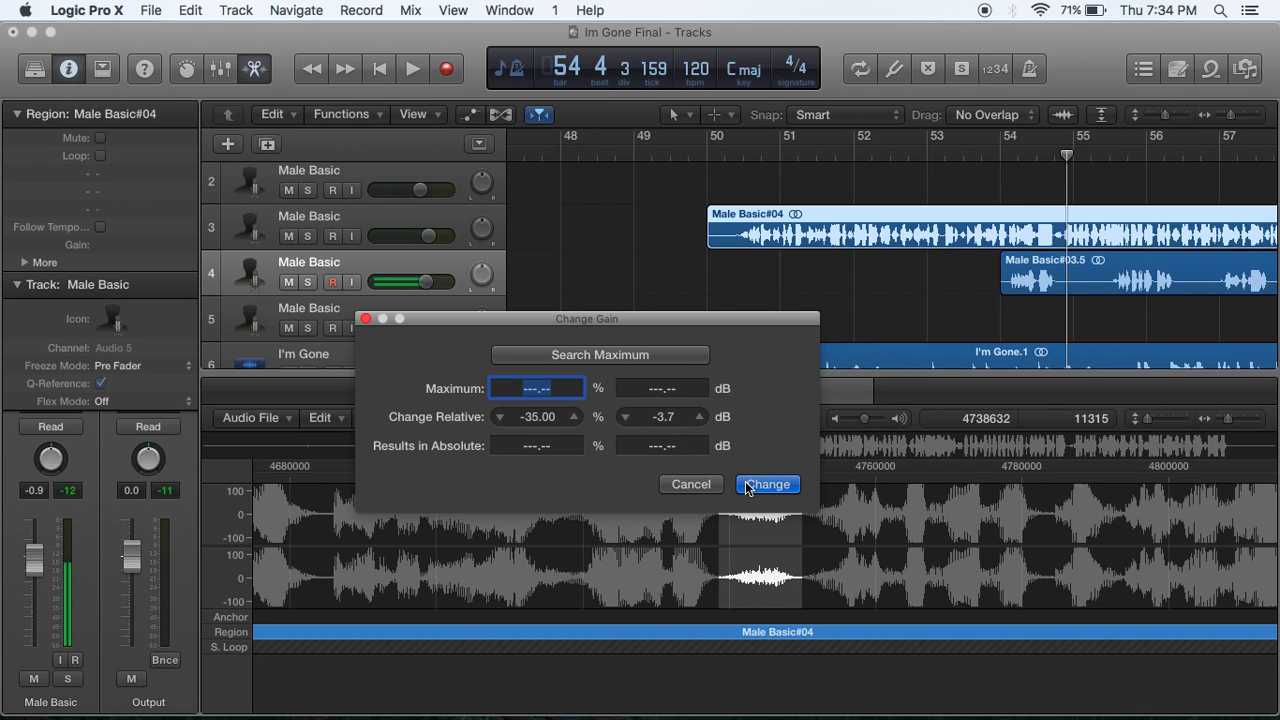
left_click(748, 488)
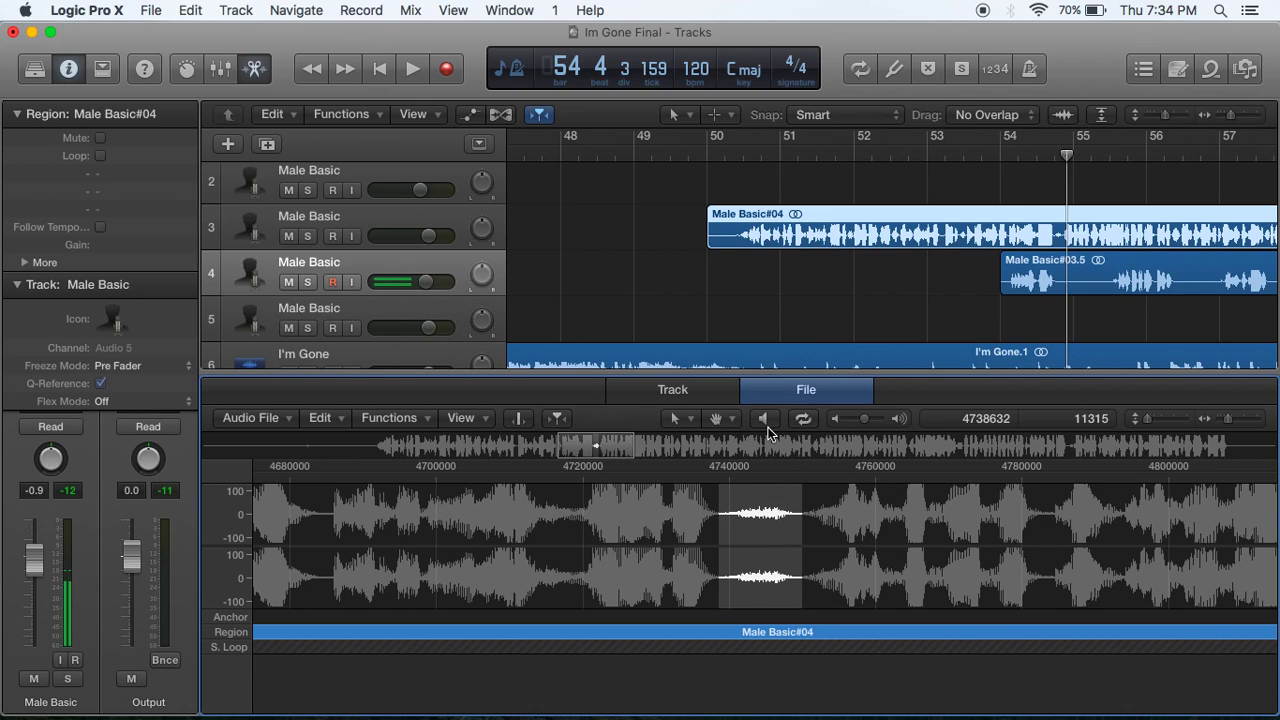
left_click(766, 424)
left_click(766, 424)
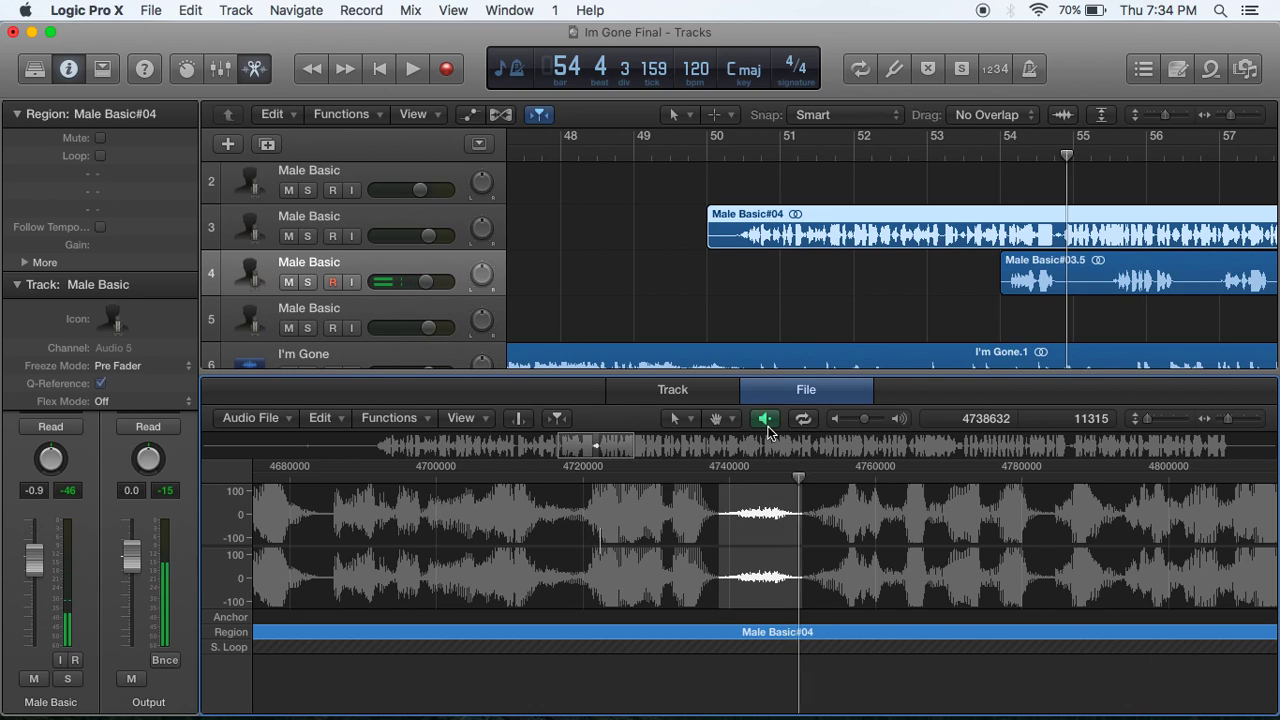
left_click(427, 420)
left_click(440, 456)
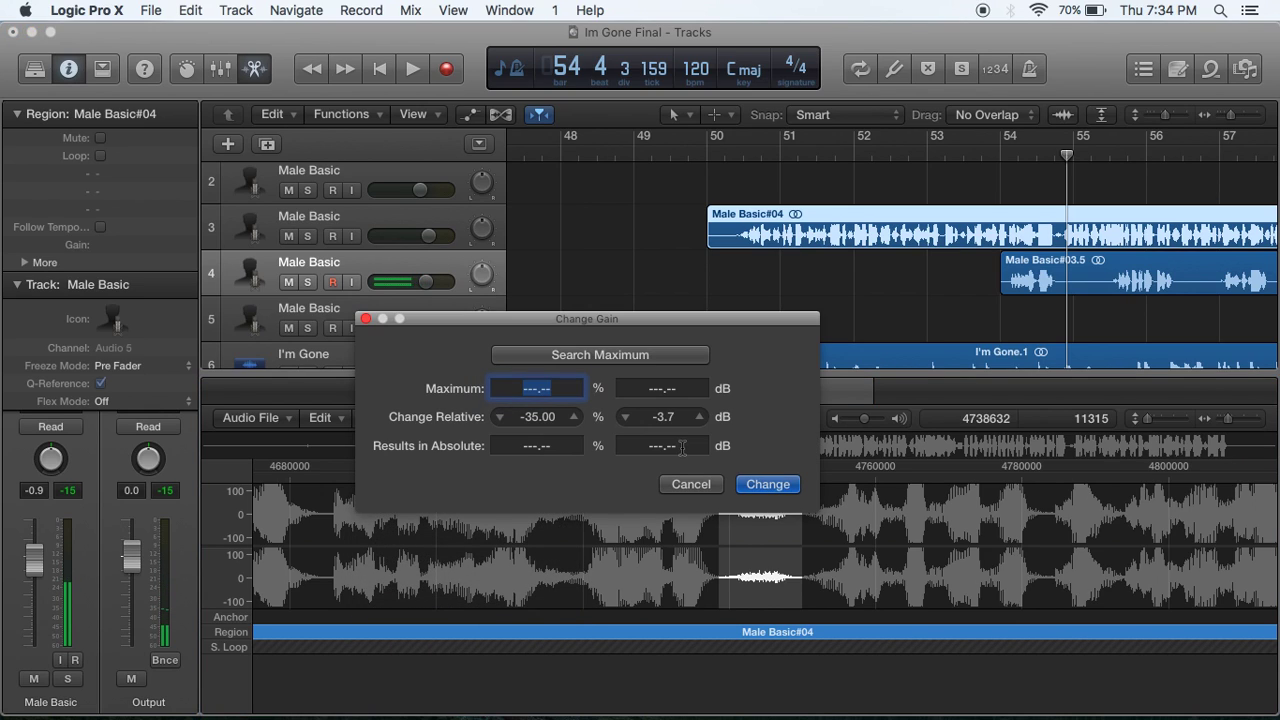
left_click(765, 485)
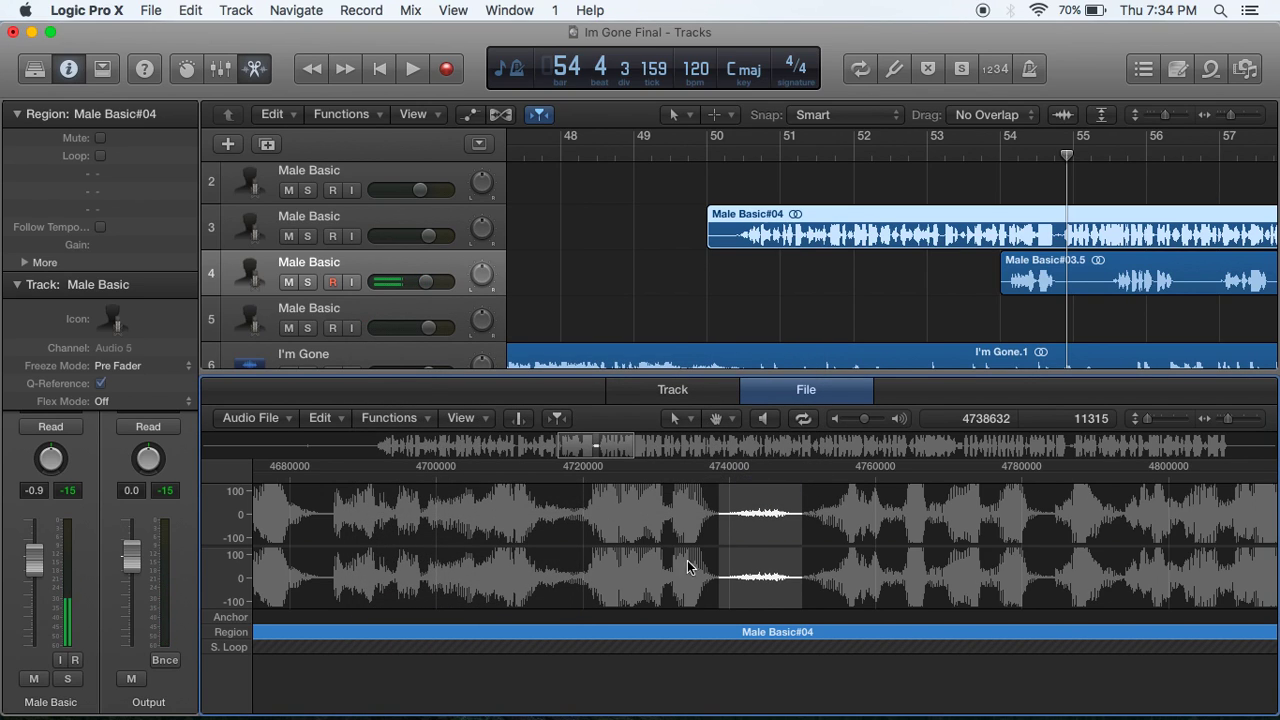
left_click(755, 425)
left_click(446, 538)
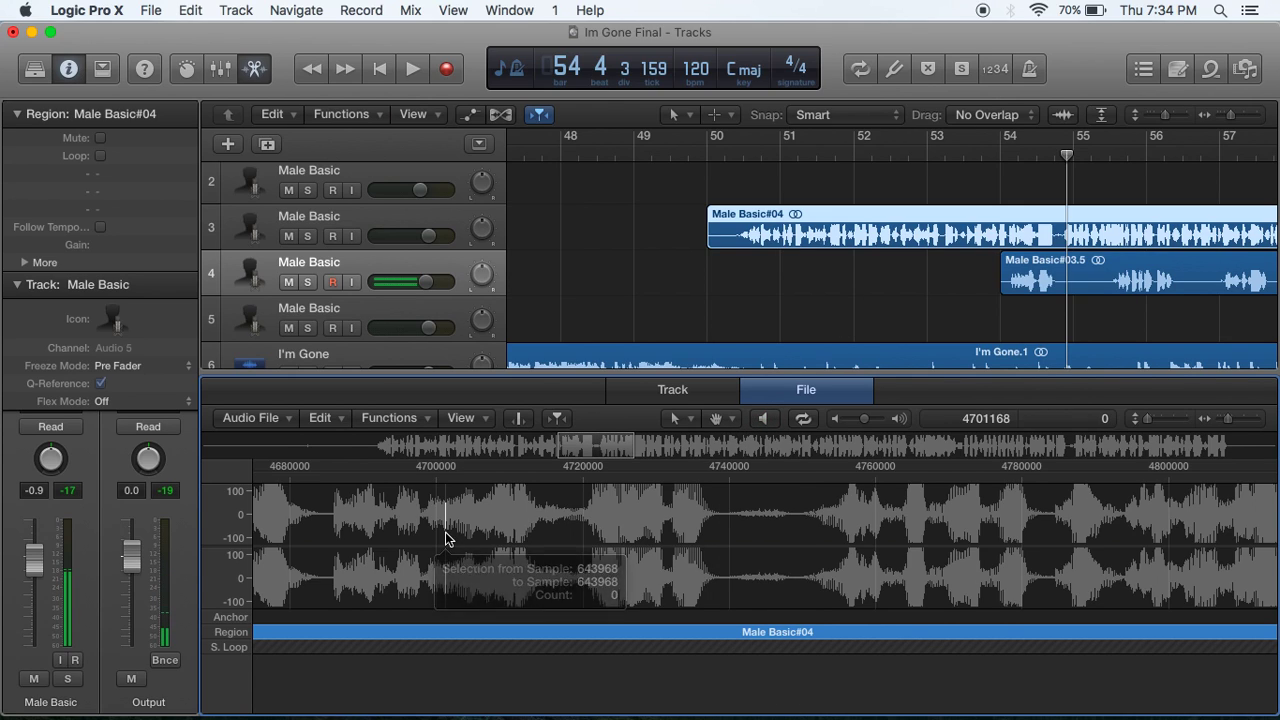
key("space")
key("space")
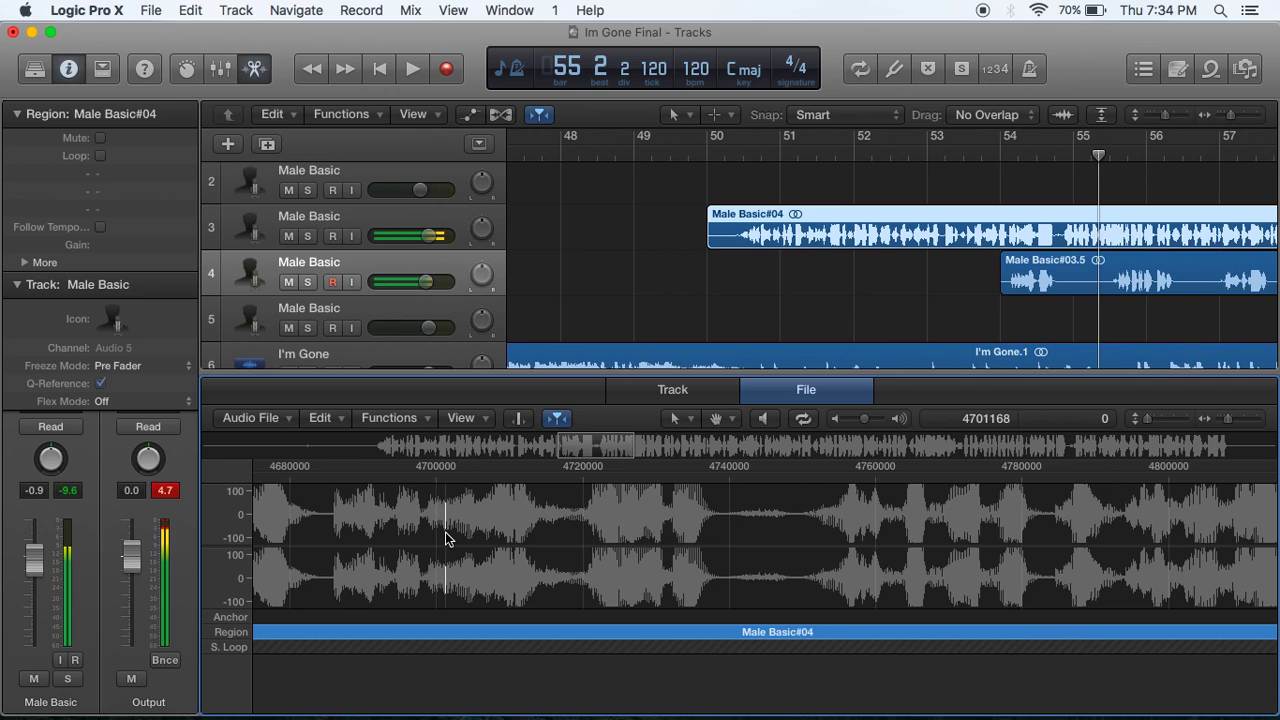
left_click(1004, 158)
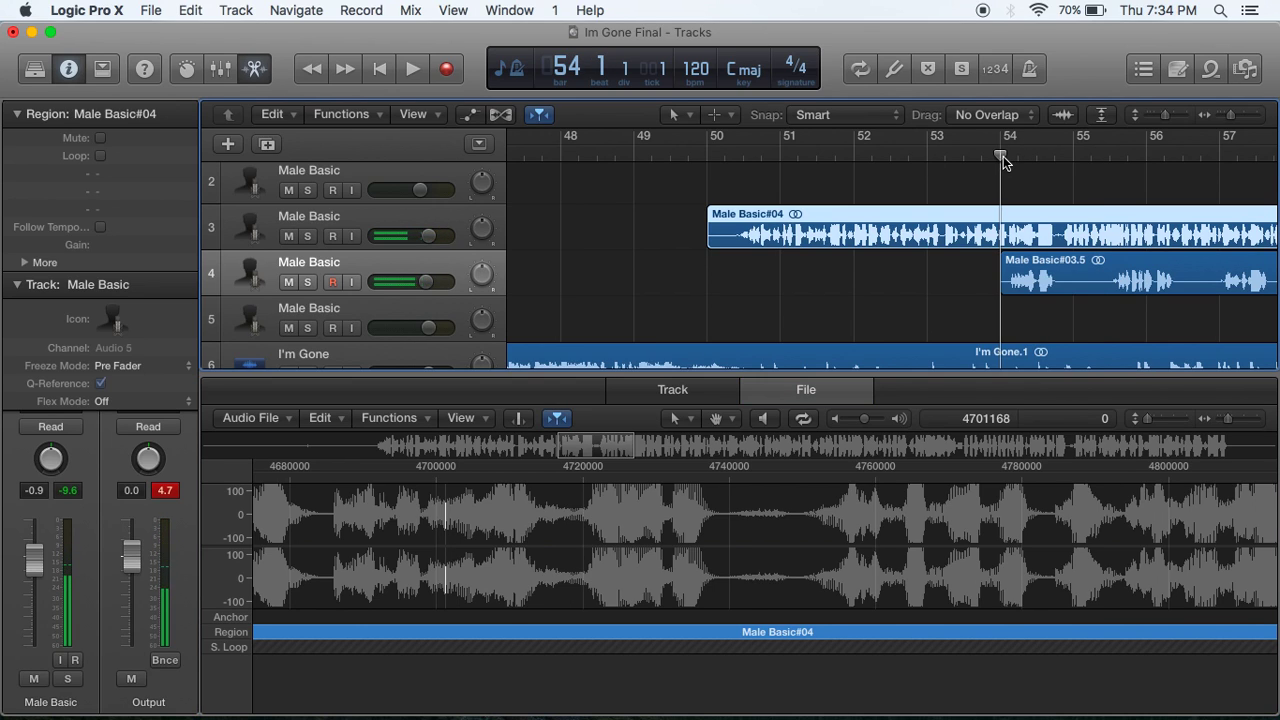
key("space")
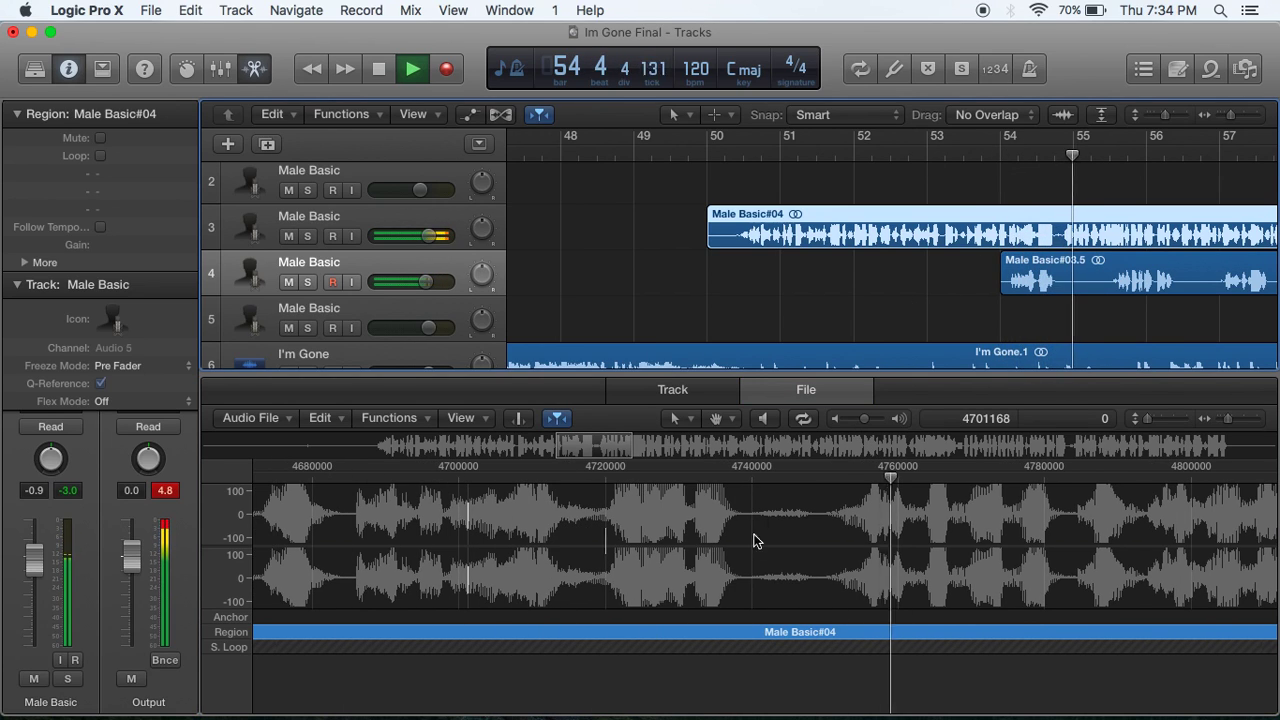
key("space")
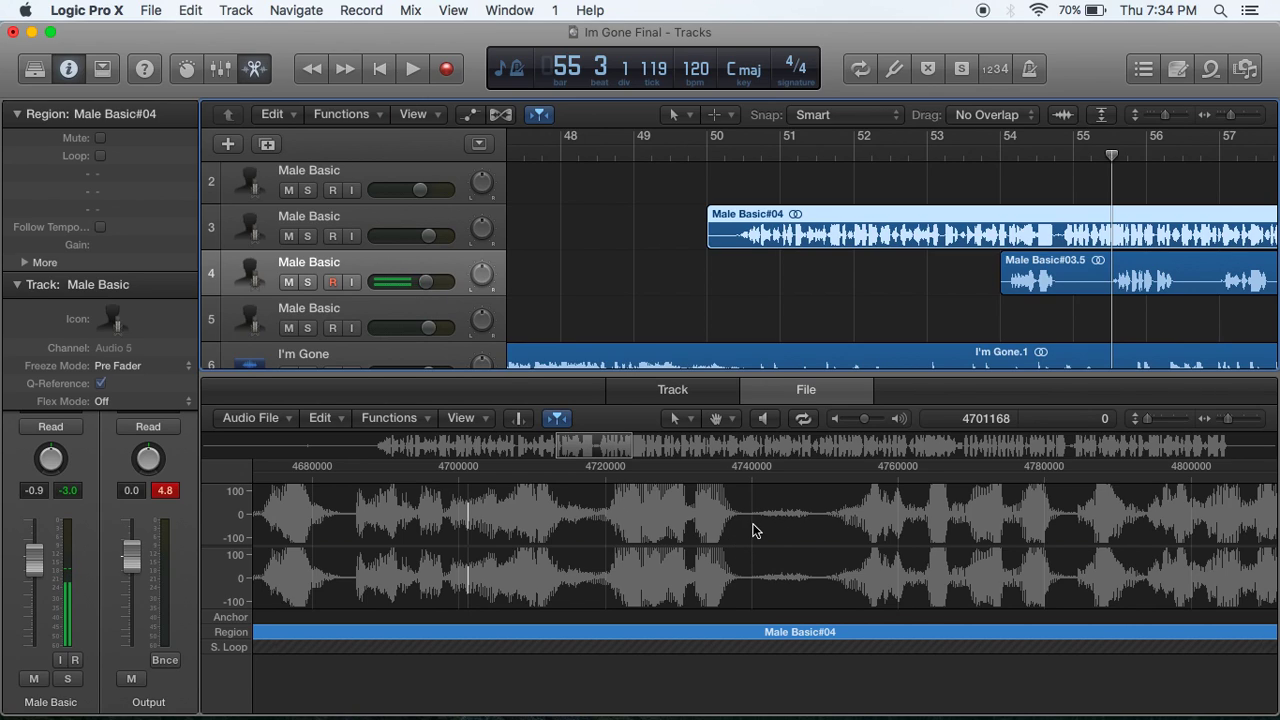
Toggle Scrub in Play and reselect the breath range in the waveform.
right_click(754, 524)
left_click(800, 532)
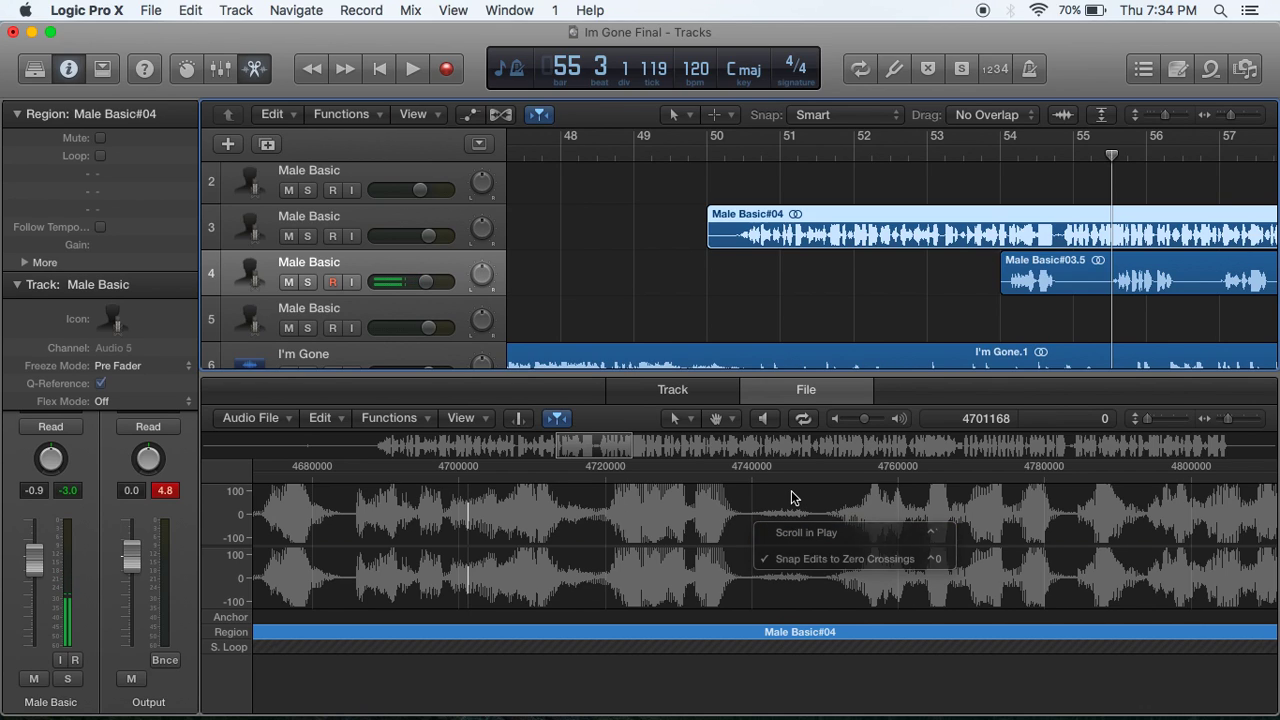
left_click_drag(753, 513, 821, 527)
Apply another -35% (-3.7 dB) gain change, prelisten the nearly silent breath, then deselect the region.
left_click(389, 418)
left_click(462, 454)
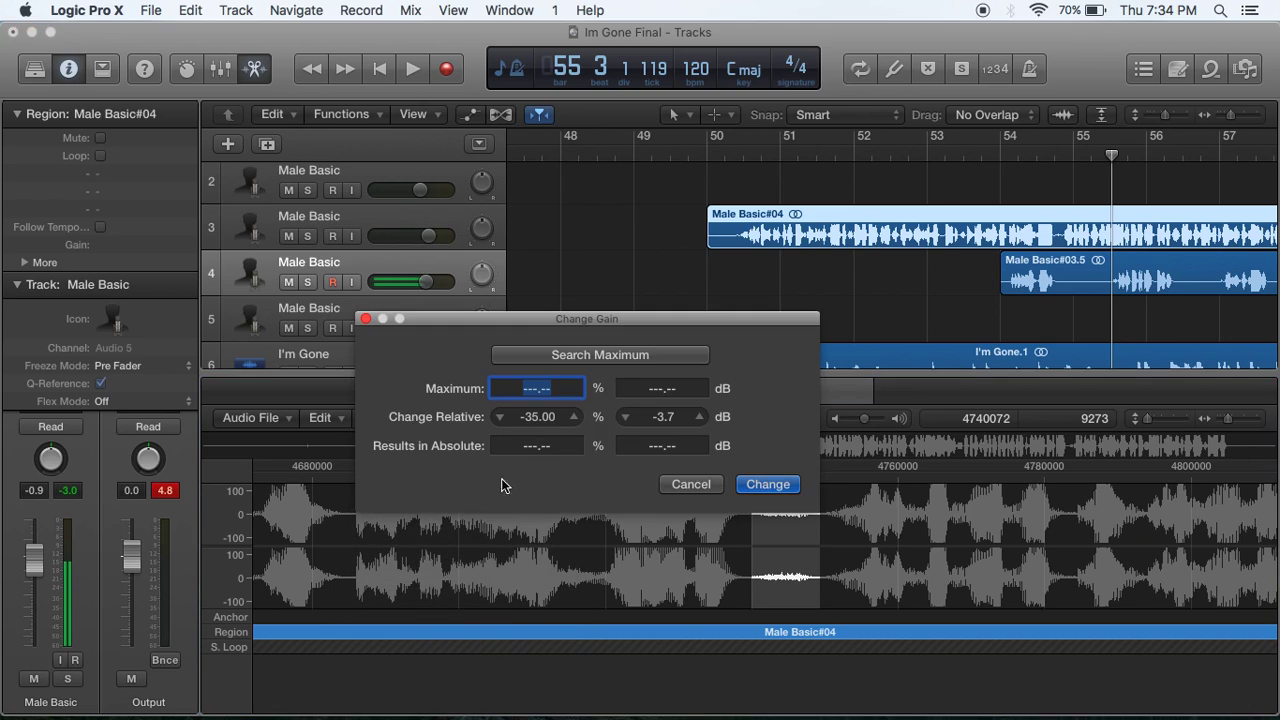
left_click(771, 483)
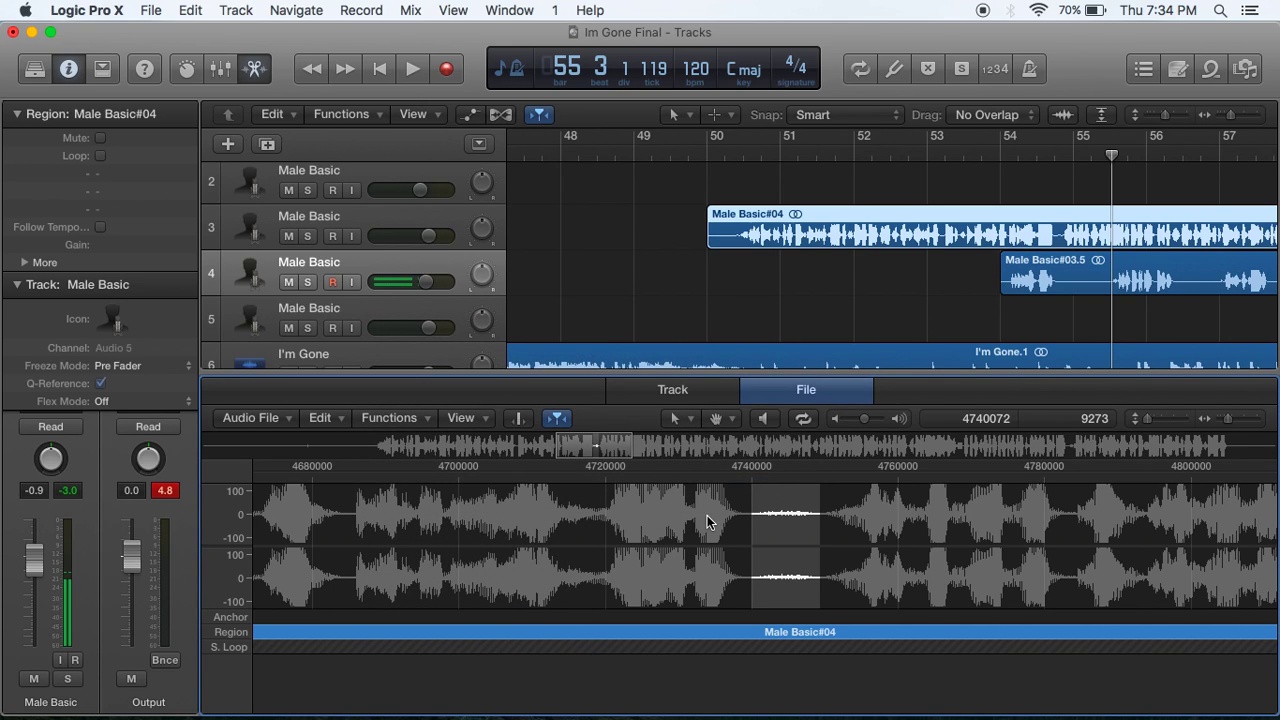
left_click(766, 421)
left_click(787, 291)
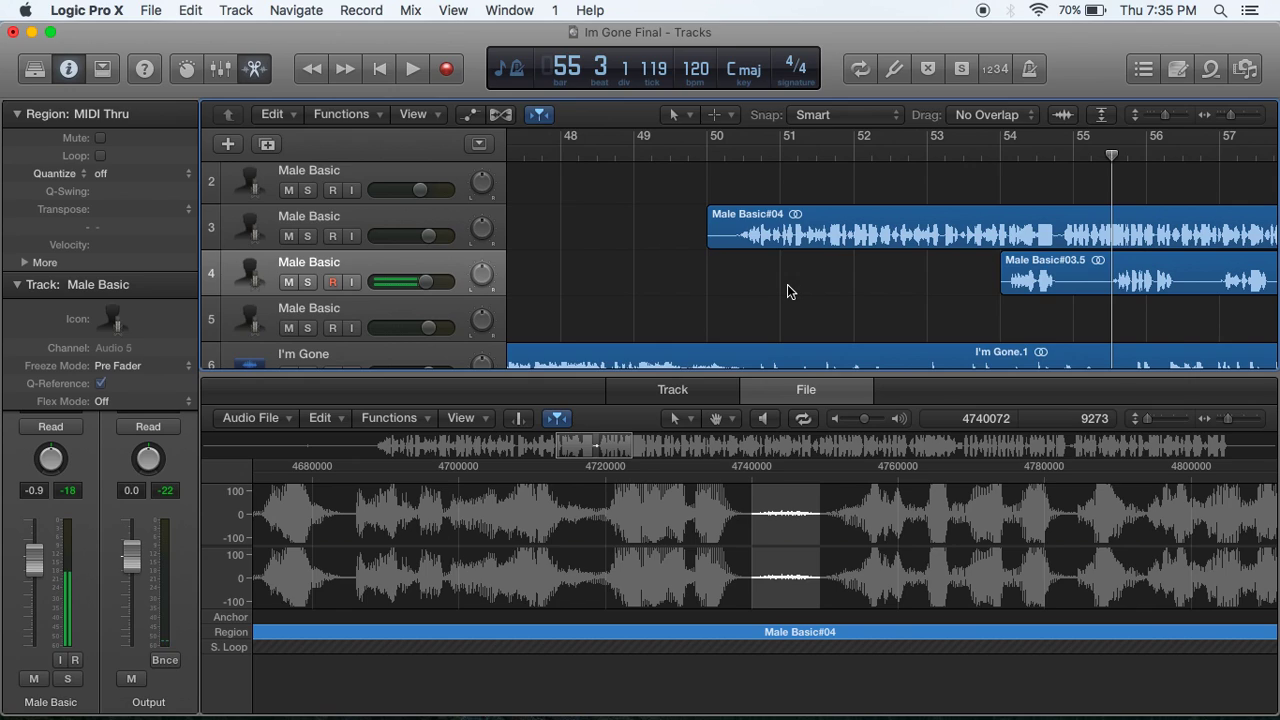